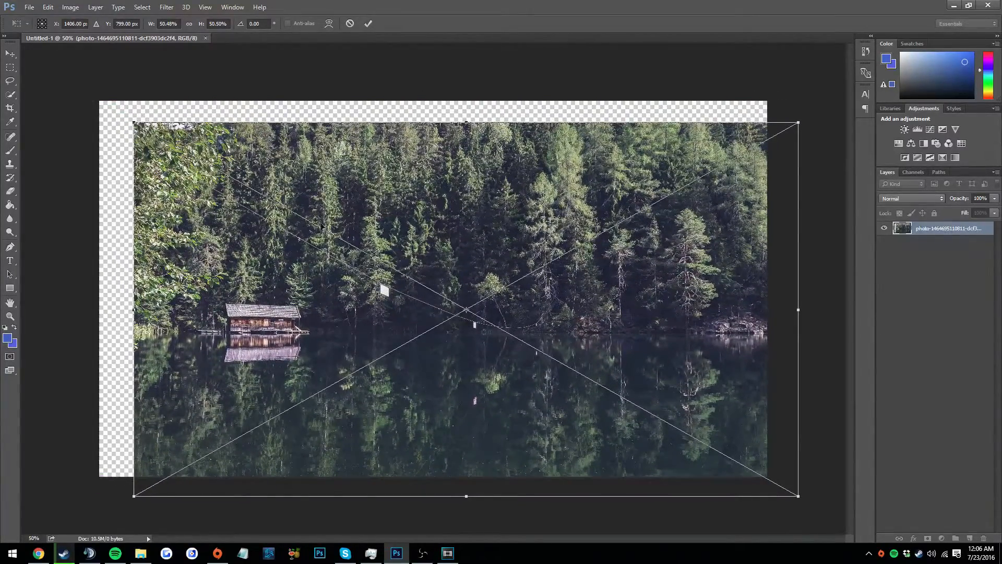
# Scale the placed lake photo to about 51.4%, position it to cover the whole canvas, and place it
pyautogui.moveTo(133, 123); pyautogui.dragTo(191, 173)
pyautogui.moveTo(93, 97)
pyautogui.mouseDown()
pyautogui.moveTo(303, 209)
pyautogui.moveTo(89, 86)
pyautogui.moveTo(95, 93)
pyautogui.mouseUp()
pyautogui.moveTo(321, 305)
pyautogui.mouseDown()
pyautogui.moveTo(280, 273)
pyautogui.moveTo(319, 299)
pyautogui.mouseUp()
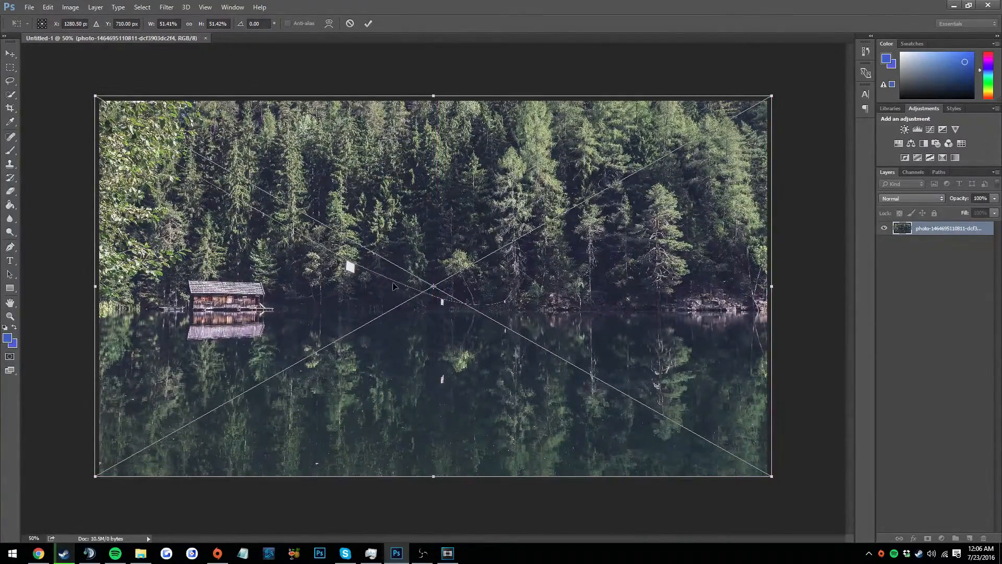
pyautogui.rightClick(444, 210)
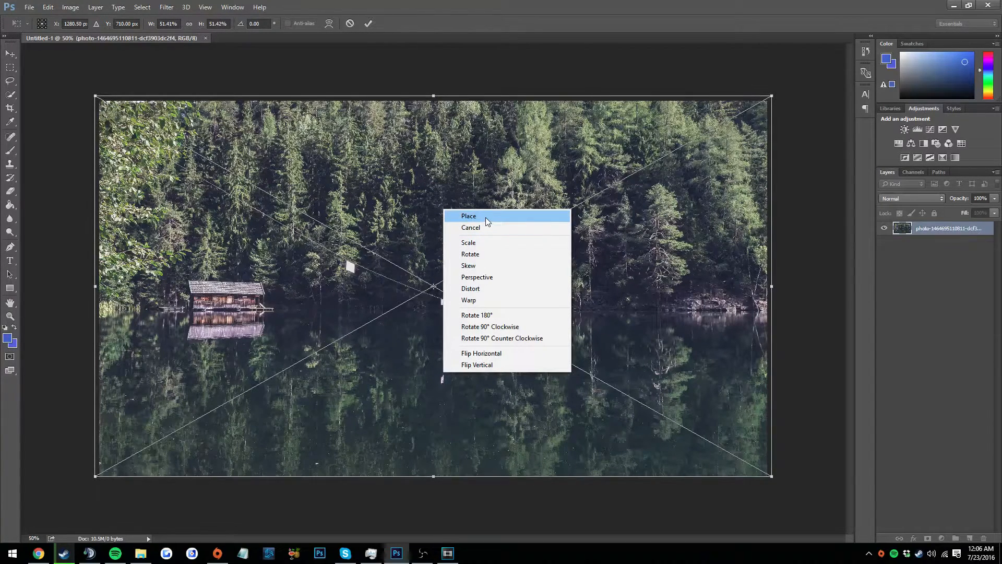
pyautogui.click(485, 216)
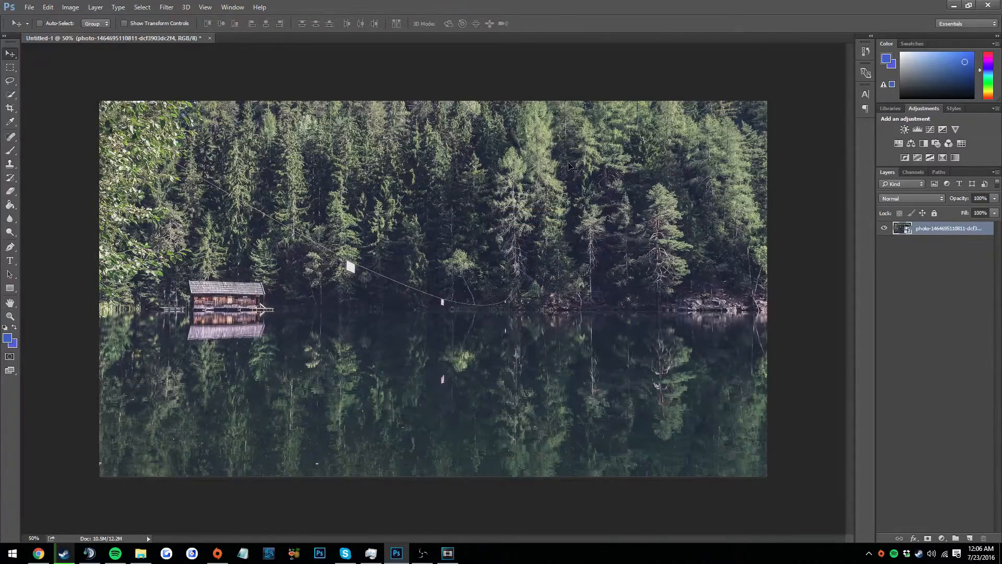
# Apply a Gaussian Blur to the lake photo layer
pyautogui.click(167, 7)
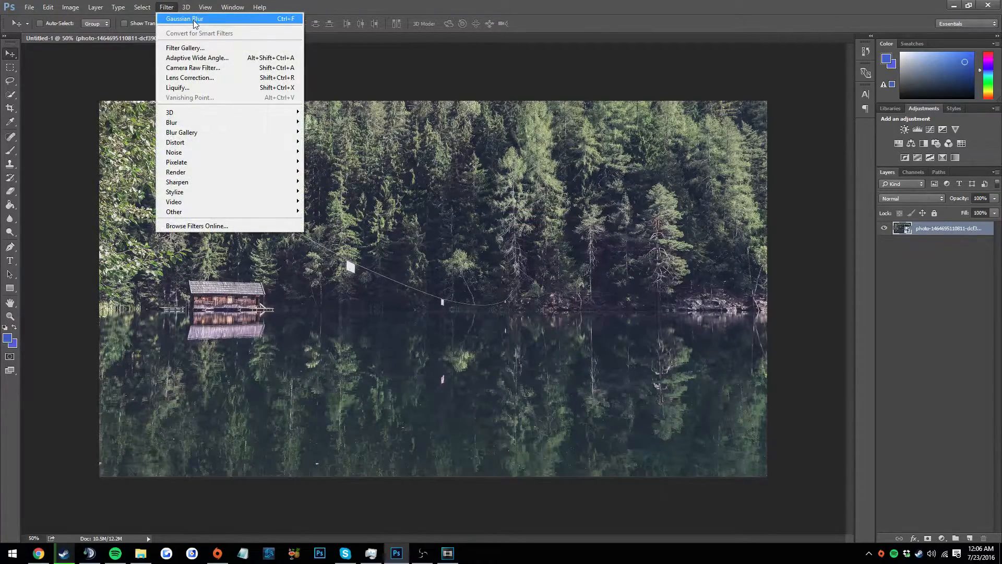
pyautogui.moveTo(204, 125)
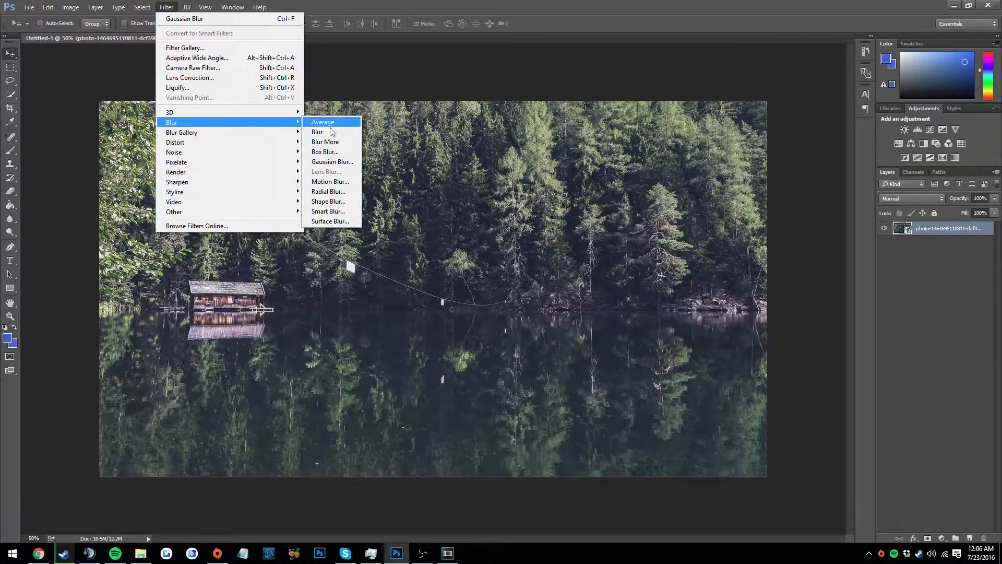
pyautogui.click(205, 19)
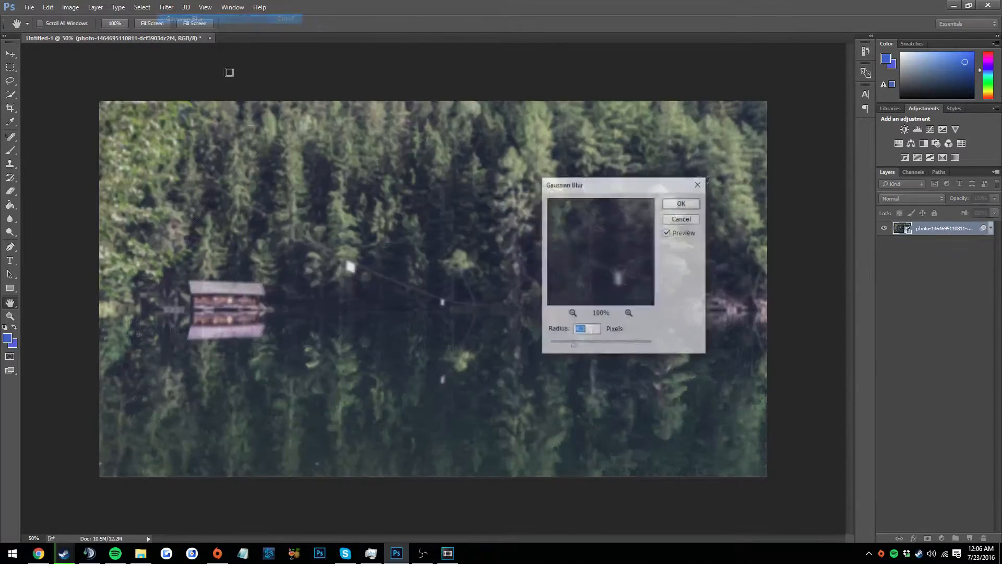
pyautogui.click(682, 204)
pyautogui.press('v')
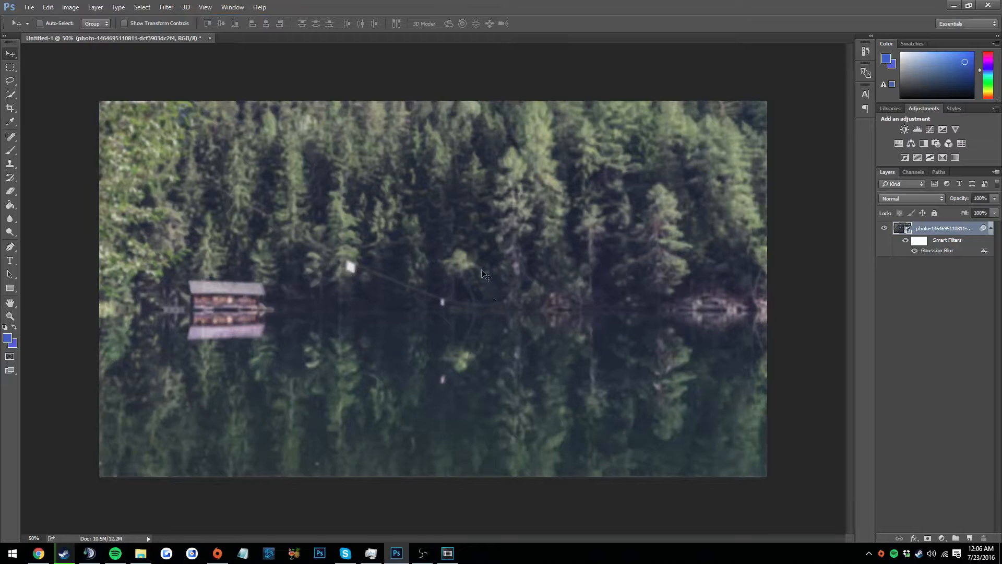
# Set the Type tool's font to Vermin Vibes Regular
pyautogui.press('t')
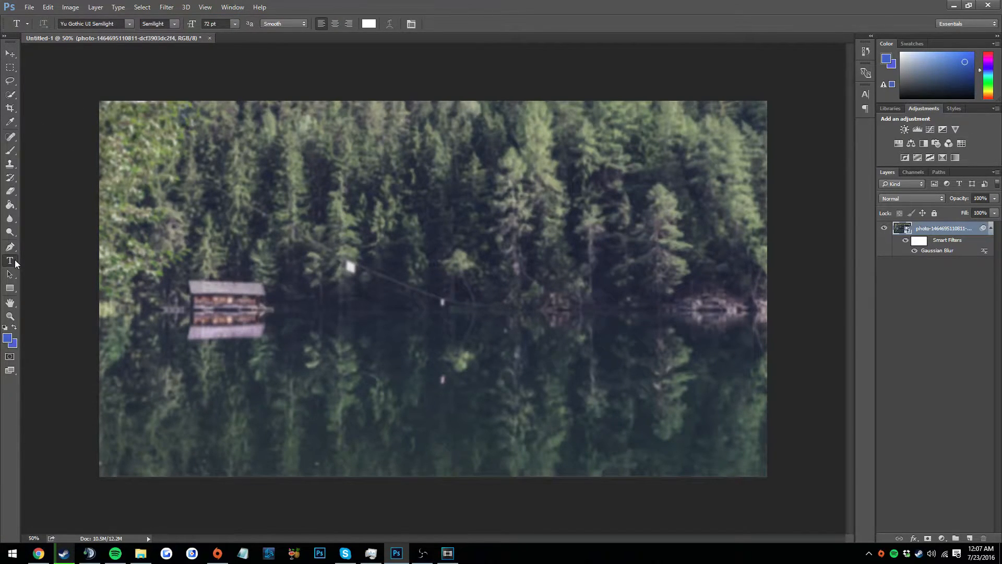
pyautogui.click(129, 24)
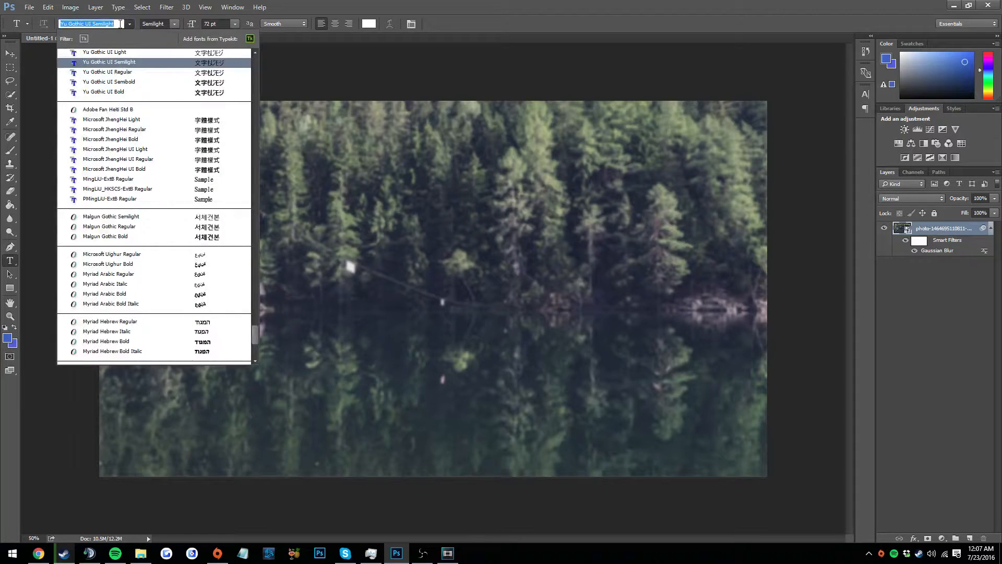
pyautogui.write('vermin')
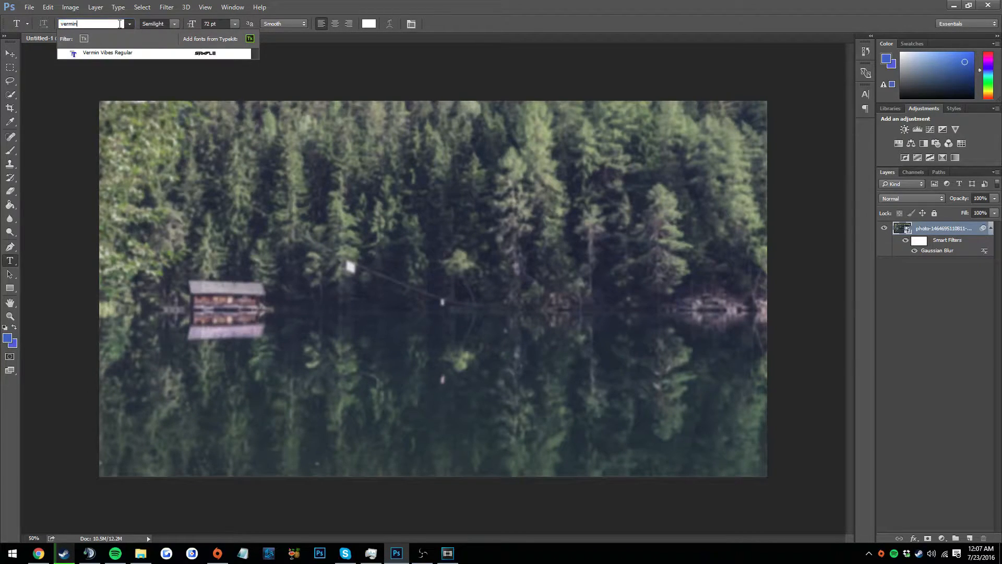
pyautogui.click(126, 51)
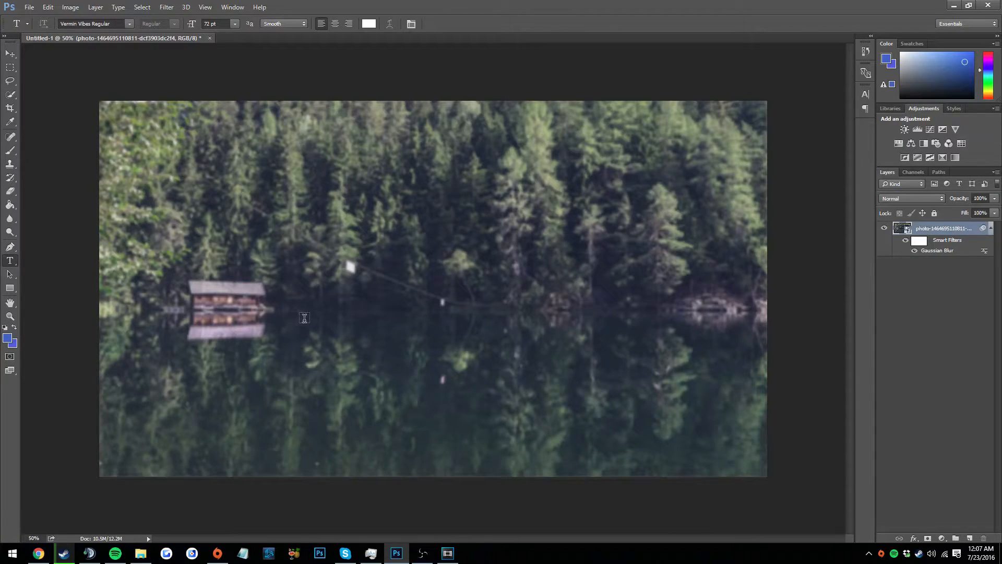
# Add the white text "zOom" at 300 pt across the middle of the photo
pyautogui.click(324, 294)
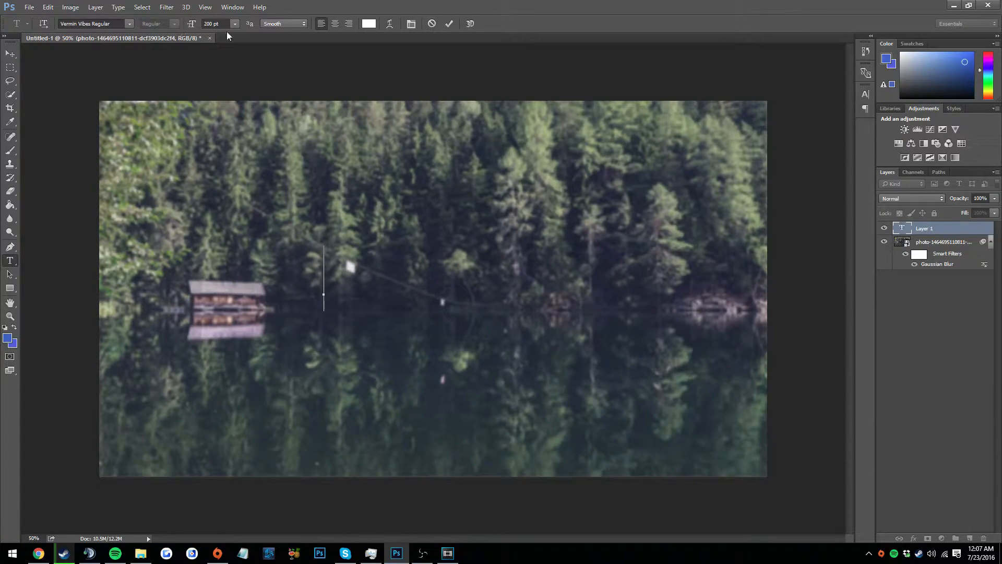
pyautogui.click(207, 23)
pyautogui.click(328, 286)
pyautogui.write('OOM')
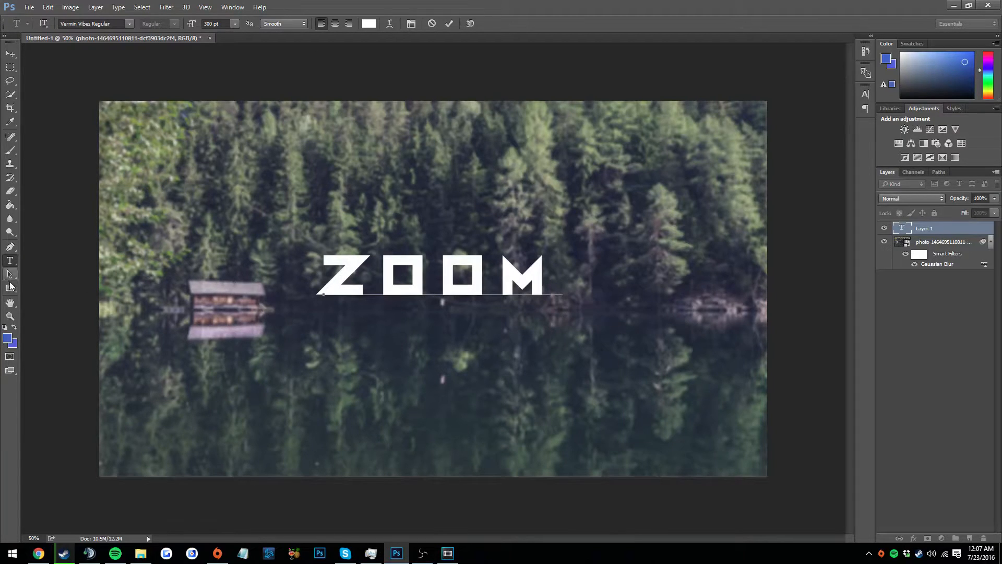
# Rasterize the zOom text layer
pyautogui.click(10, 317)
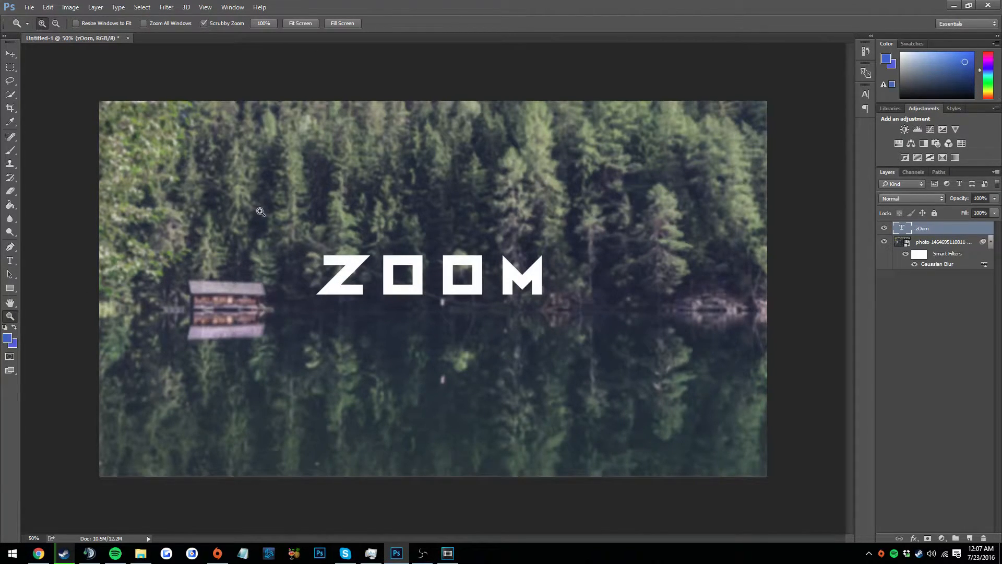
pyautogui.click(261, 212)
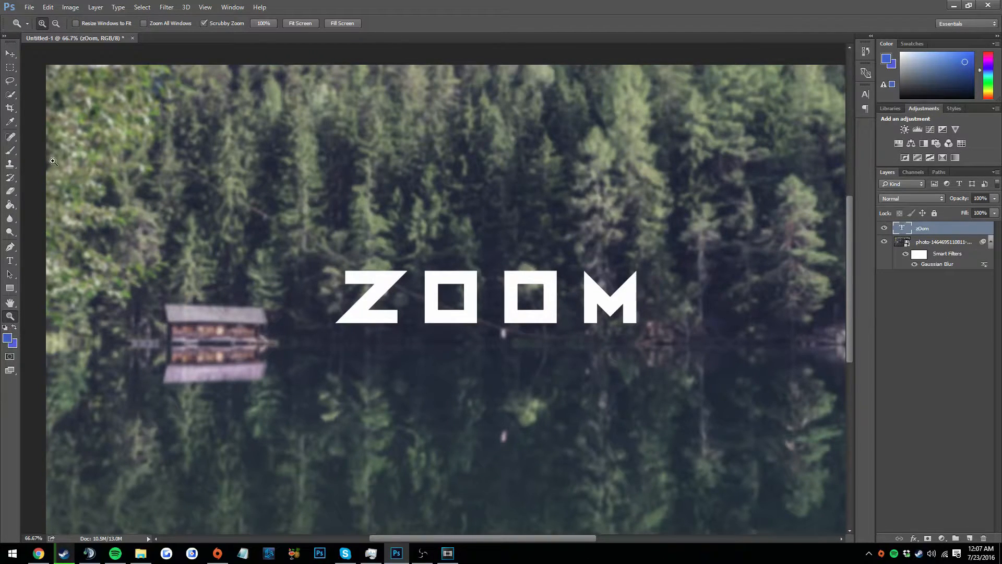
pyautogui.click(337, 283)
pyautogui.press('m')
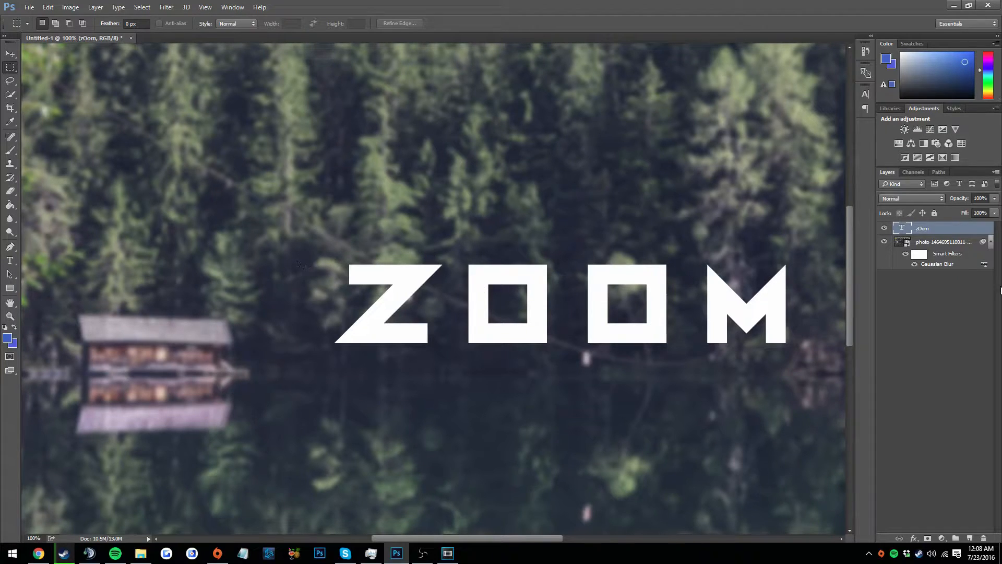
pyautogui.rightClick(920, 230)
pyautogui.click(747, 236)
# Select the letter Z with a rectangular marquee and cut it onto its own layer
pyautogui.moveTo(312, 234); pyautogui.dragTo(450, 359)
pyautogui.rightClick(395, 288)
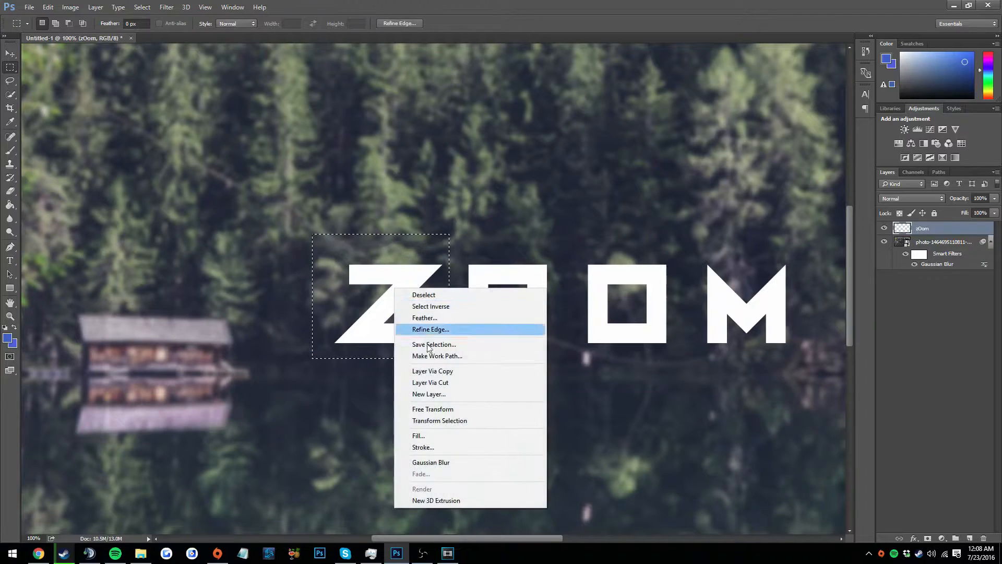
pyautogui.click(448, 384)
# Select the first letter O and cut it from the zOom layer onto its own layer
pyautogui.moveTo(458, 226); pyautogui.dragTo(554, 367)
pyautogui.rightClick(504, 308)
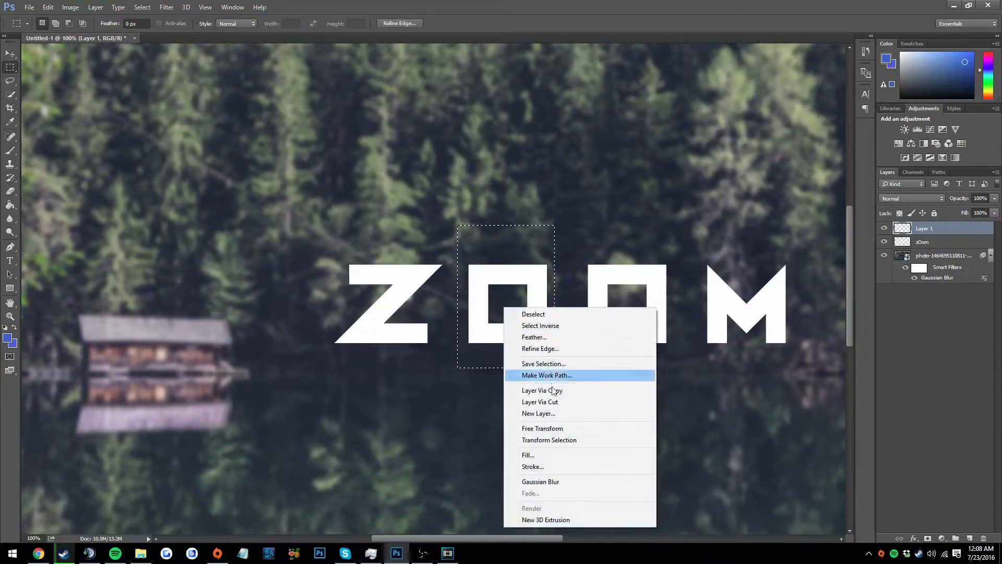
pyautogui.click(554, 405)
pyautogui.click(498, 210)
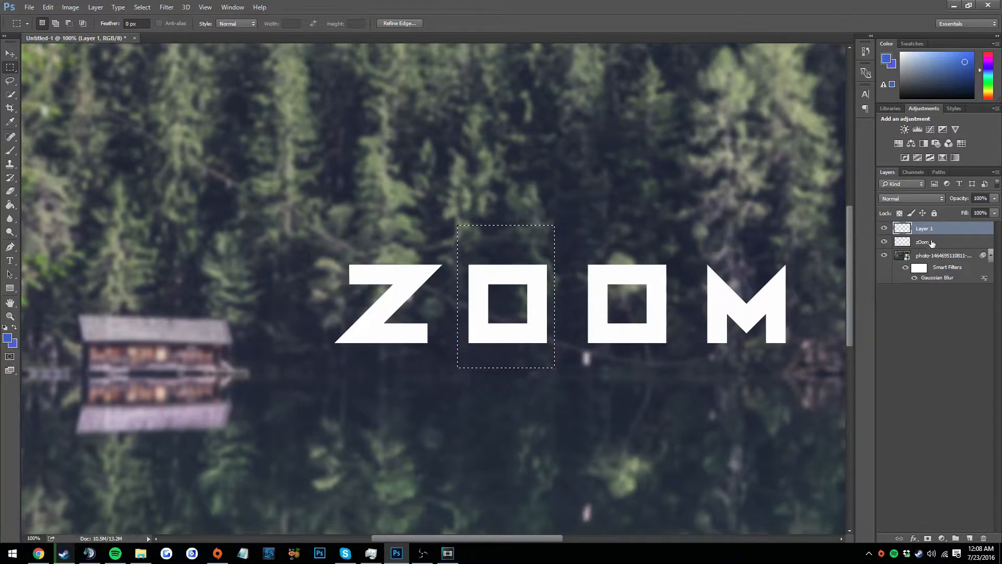
pyautogui.click(922, 244)
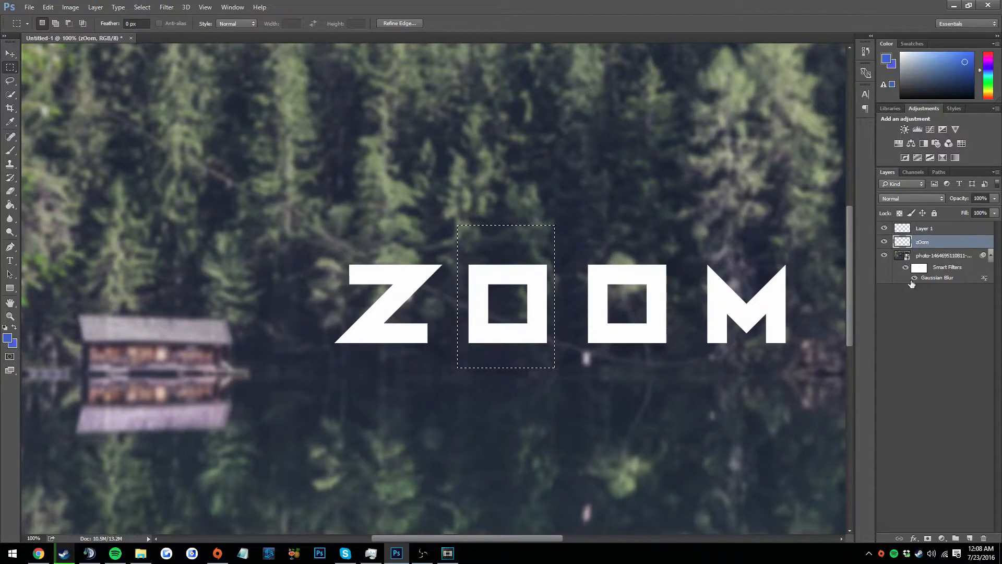
pyautogui.rightClick(549, 298)
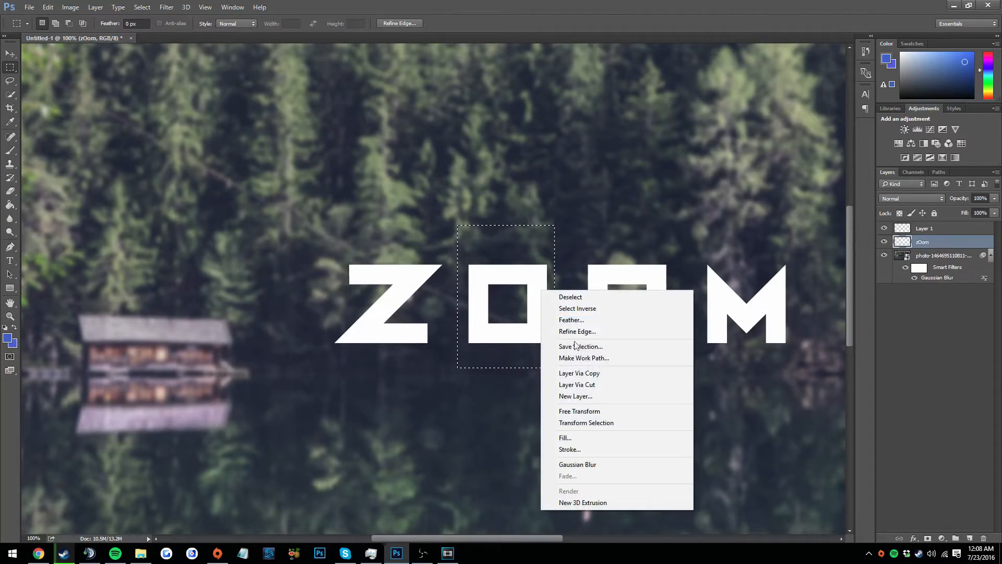
pyautogui.click(578, 385)
# Select the second letter O and cut it from the zOom layer onto its own layer
pyautogui.moveTo(576, 233); pyautogui.dragTo(678, 357)
pyautogui.hotkey('alt', '[')
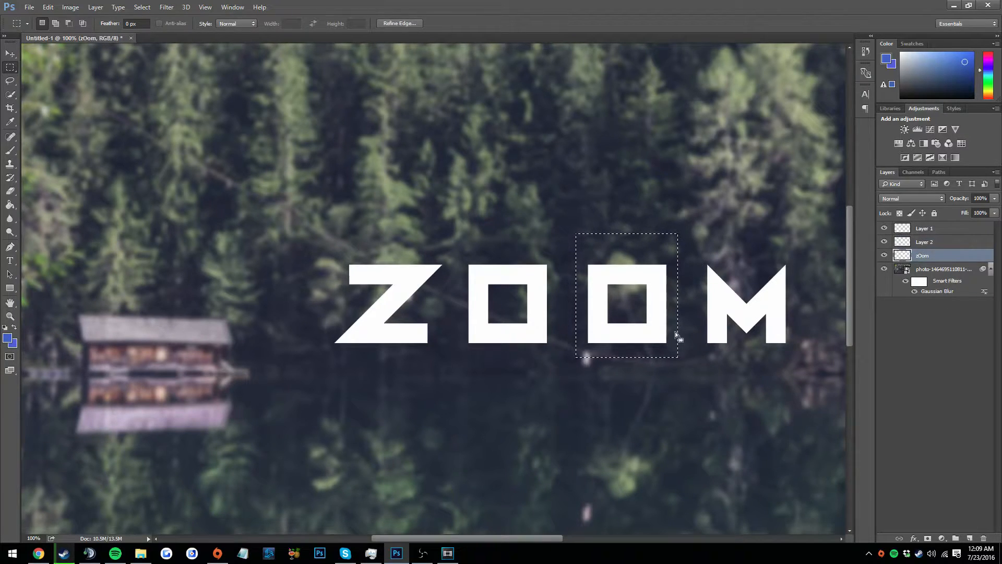
pyautogui.rightClick(665, 275)
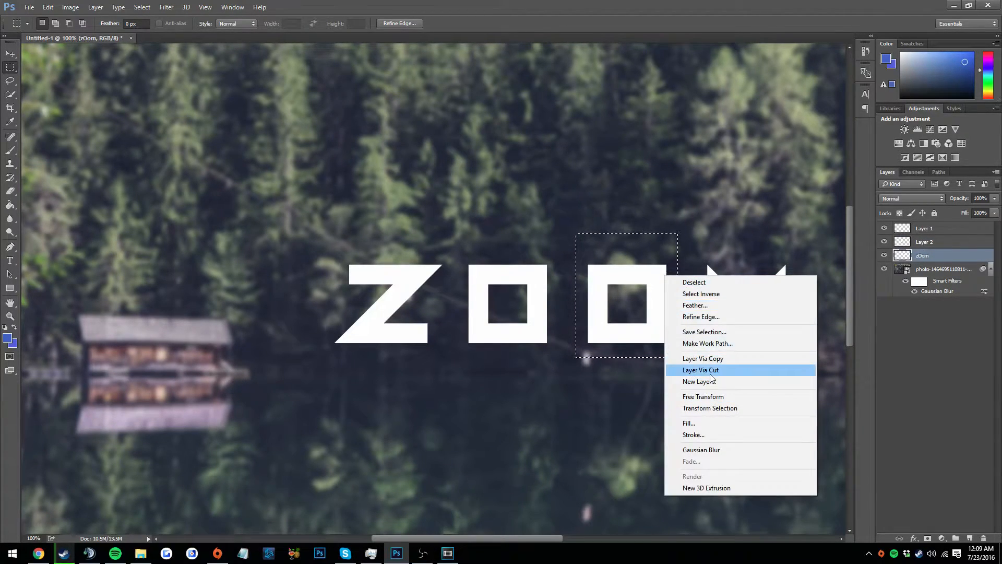
pyautogui.click(710, 374)
# Select the letter M and cut it from the zOom layer onto its own layer
pyautogui.moveTo(694, 237); pyautogui.dragTo(799, 366)
pyautogui.rightClick(761, 288)
pyautogui.click(921, 268)
pyautogui.click(921, 270)
pyautogui.rightClick(728, 282)
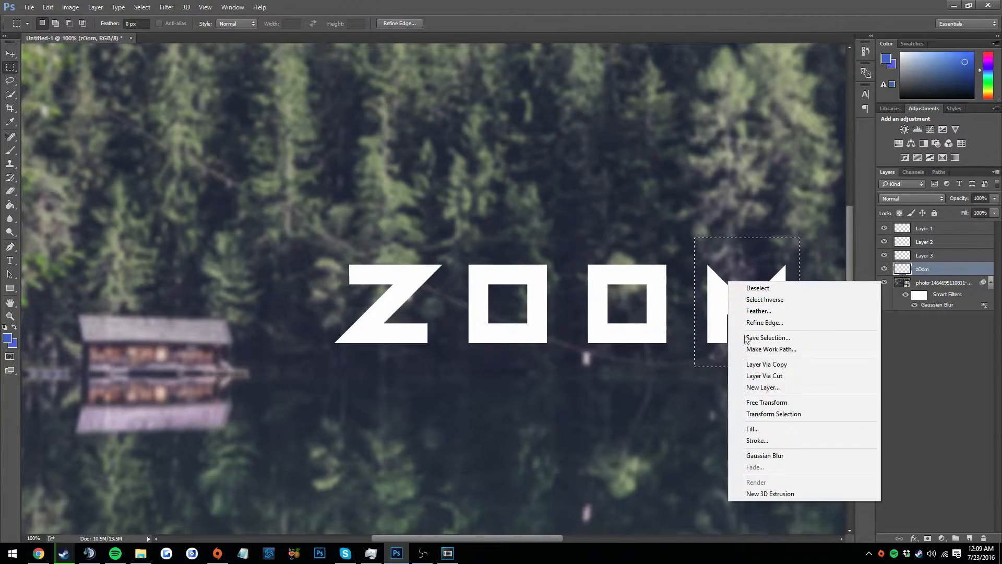
pyautogui.click(764, 376)
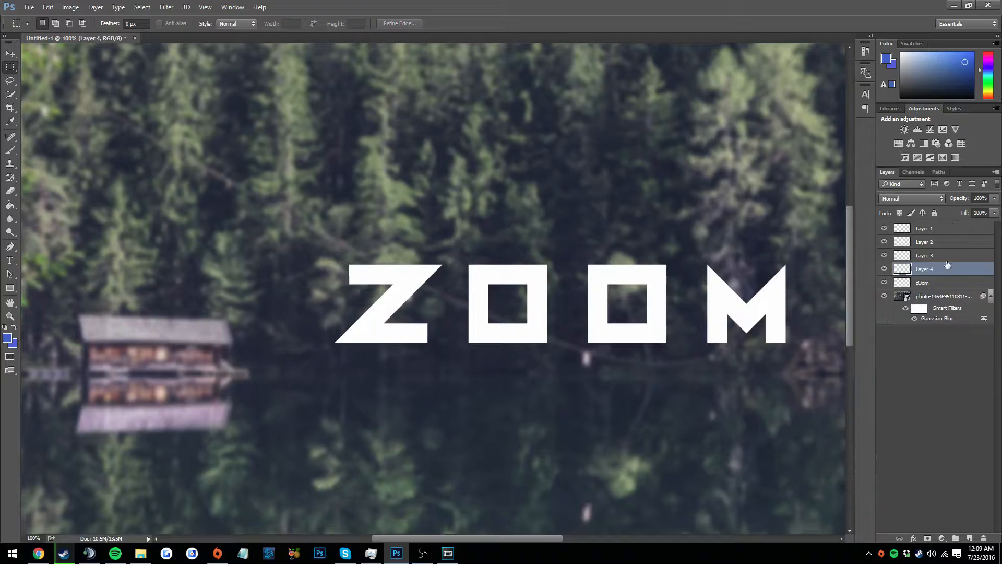
# Rename the four letter layers m, o, o and z to match the letters they hold
pyautogui.doubleClick(927, 269)
pyautogui.write('m')
pyautogui.doubleClick(926, 257)
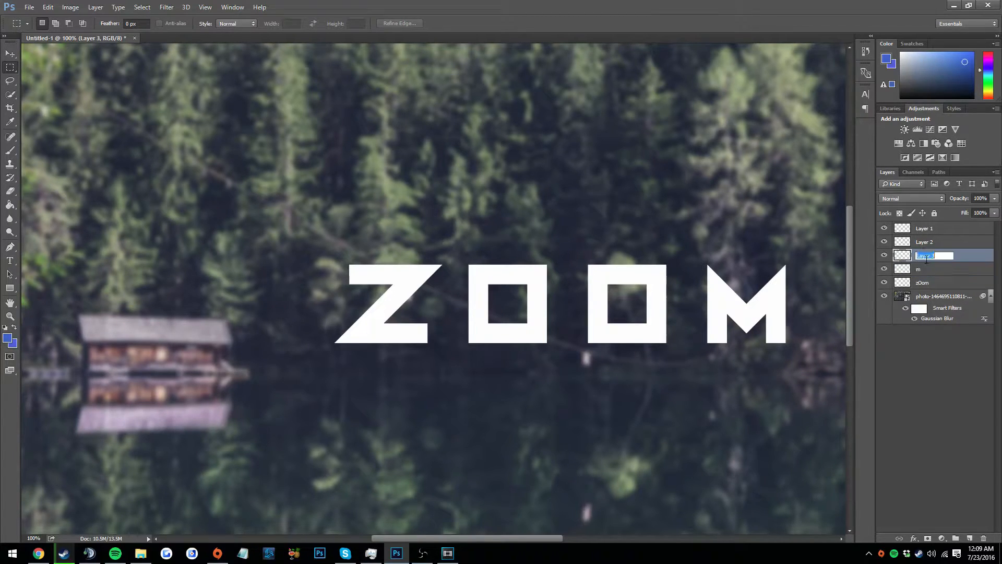
pyautogui.write('o')
pyautogui.doubleClick(922, 243)
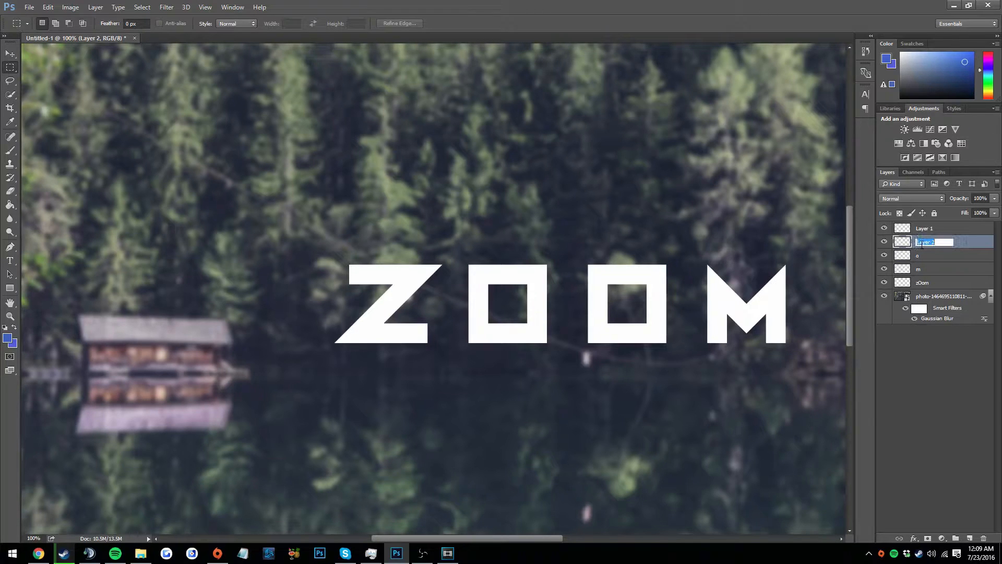
pyautogui.doubleClick(961, 228)
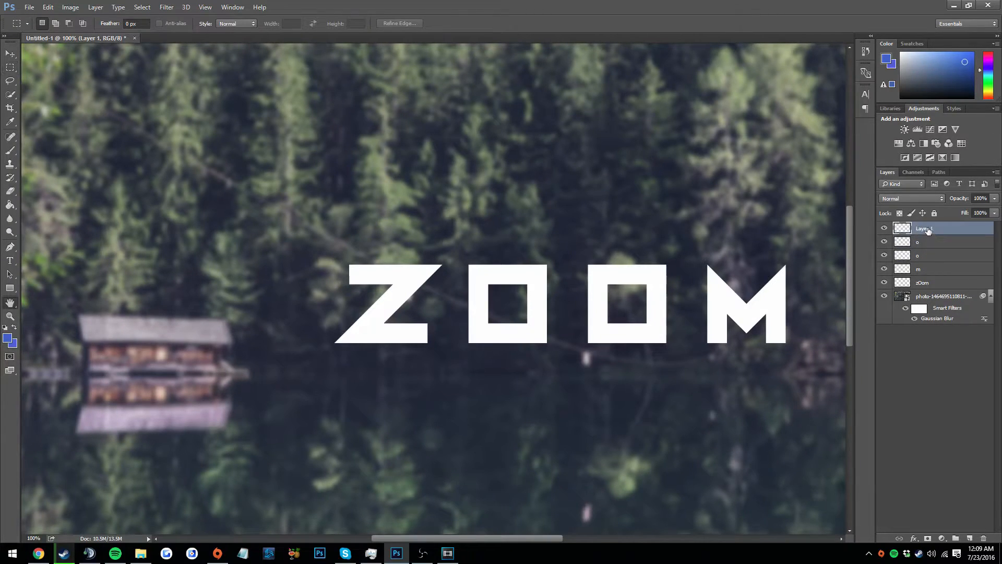
pyautogui.click(906, 88)
pyautogui.doubleClick(928, 229)
pyautogui.write('z')
pyautogui.click(926, 377)
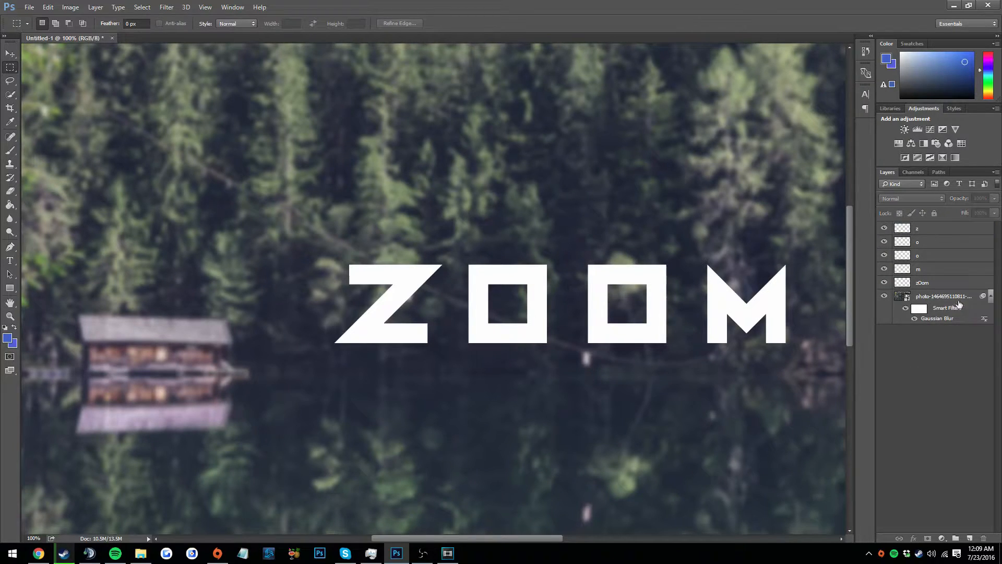
# Trim the pointed upper-right tip off the Z so it ends flush with its lower bar, and clear the selection
pyautogui.click(951, 229)
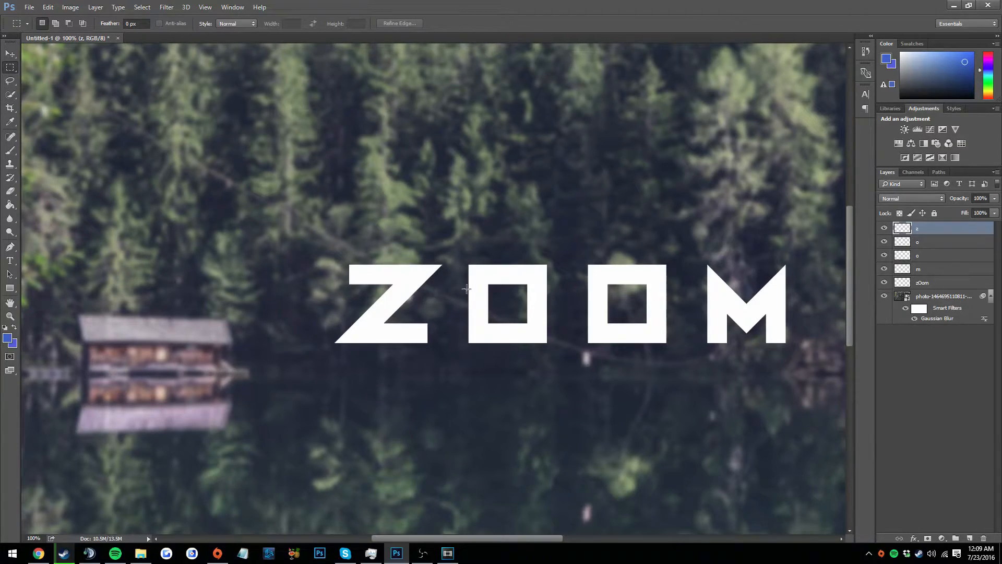
pyautogui.moveTo(428, 324); pyautogui.dragTo(446, 264)
pyautogui.click(10, 191)
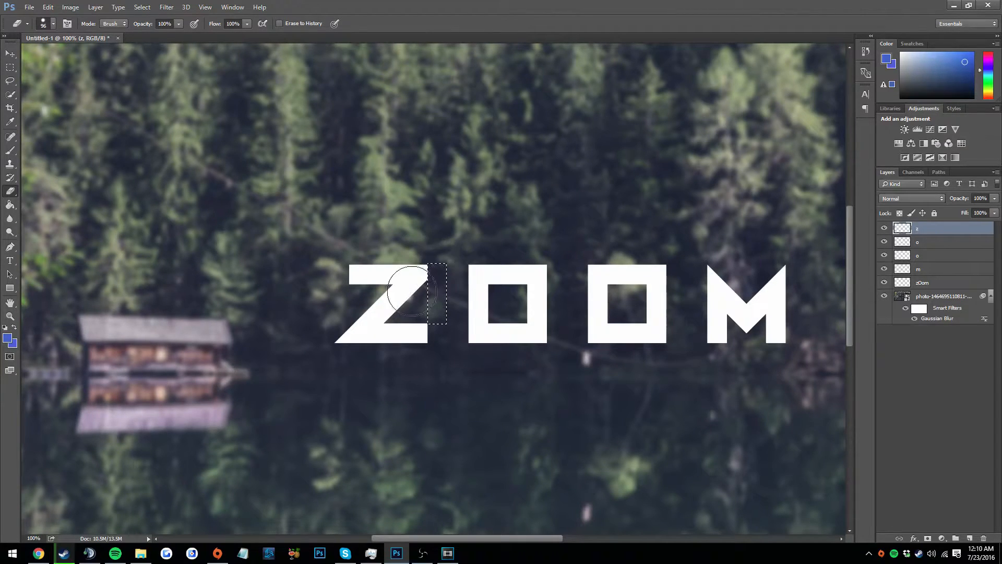
pyautogui.click(10, 67)
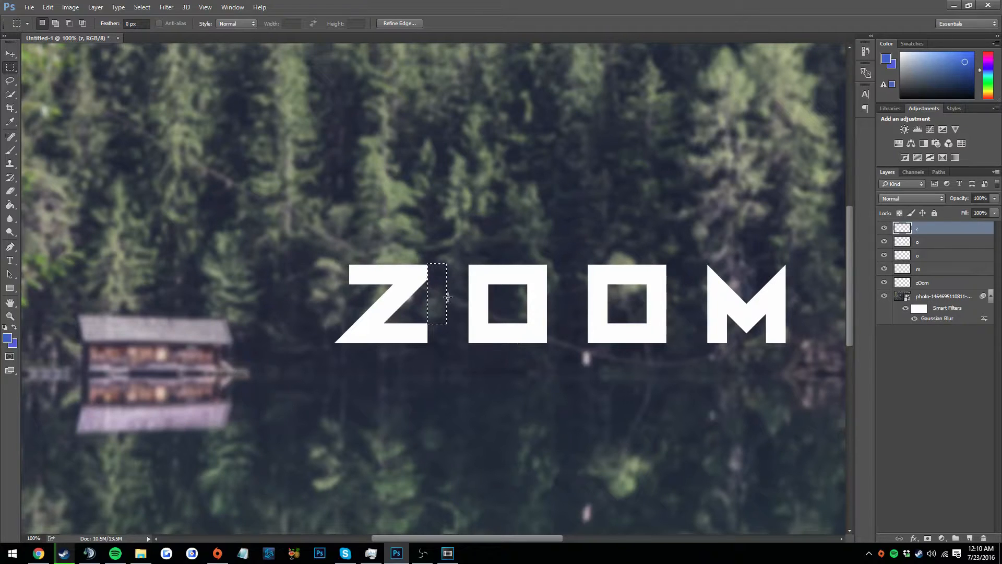
pyautogui.click(142, 8)
pyautogui.click(144, 9)
pyautogui.hotkey('ctrl', 'd')
# Move the first O up against the Z so the two letters join at the same height
pyautogui.click(935, 242)
pyautogui.click(10, 53)
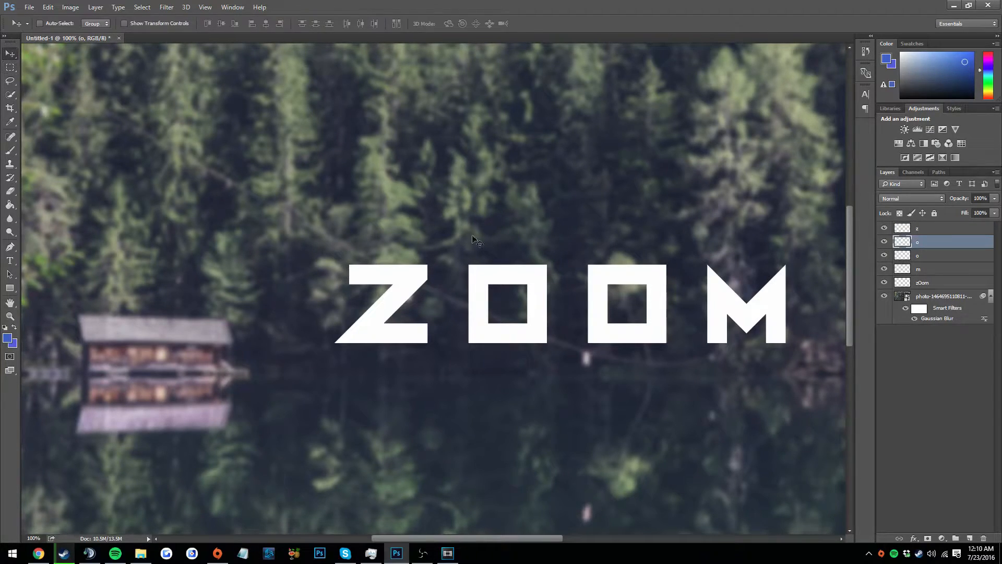
pyautogui.moveTo(506, 270); pyautogui.dragTo(432, 283)
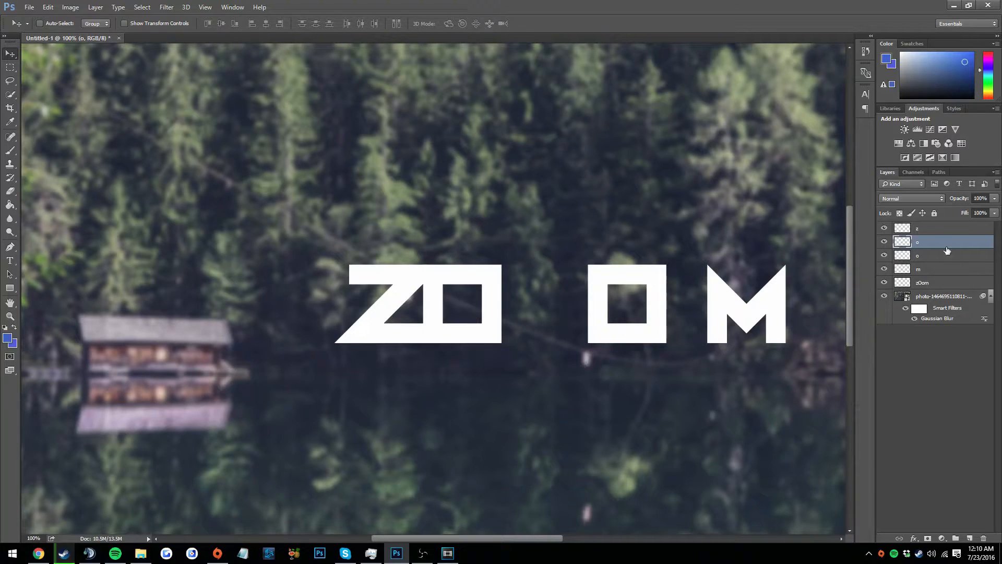
# Cut the Z's outline, expanded by 5 pixels, out of the adjoining first O, and clear the selection
pyautogui.click(933, 232)
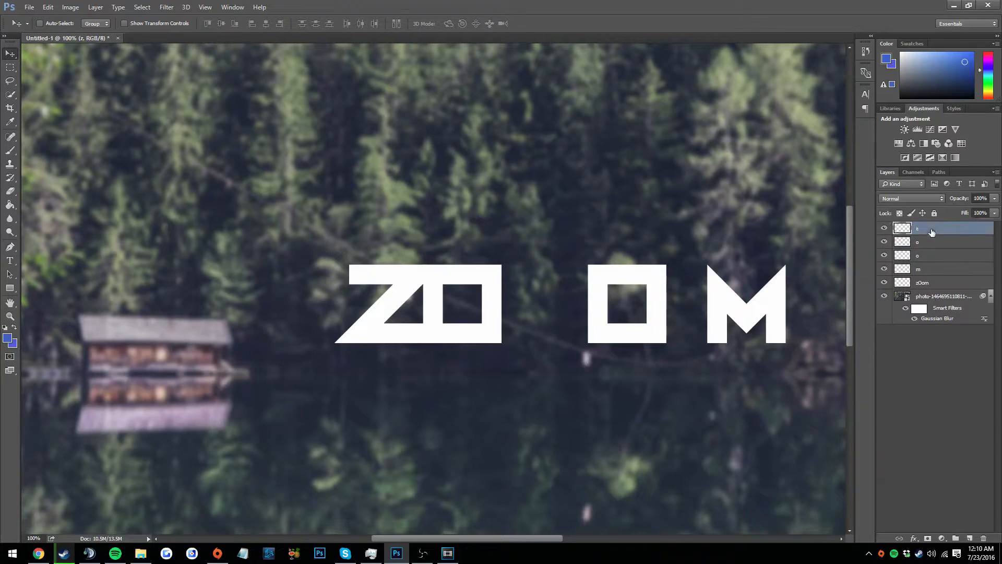
pyautogui.keyDown('ctrl'); pyautogui.click(904, 231); pyautogui.keyUp('ctrl')
pyautogui.click(151, 9)
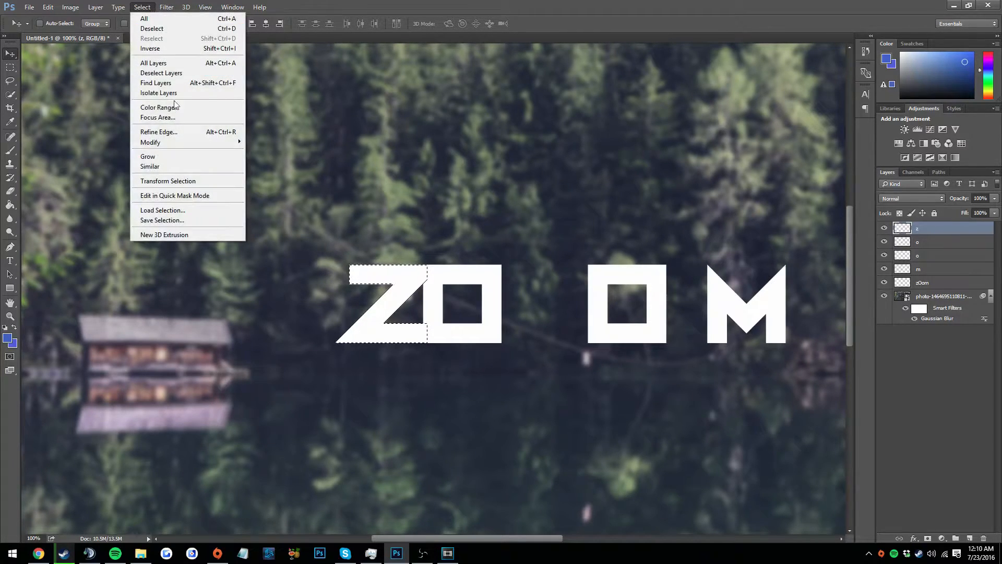
pyautogui.moveTo(169, 144)
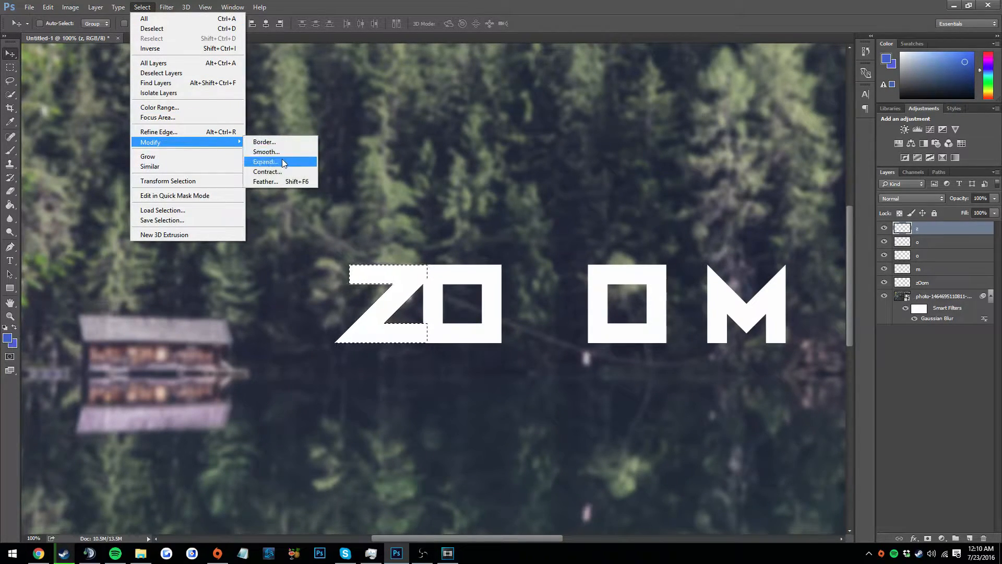
pyautogui.click(265, 161)
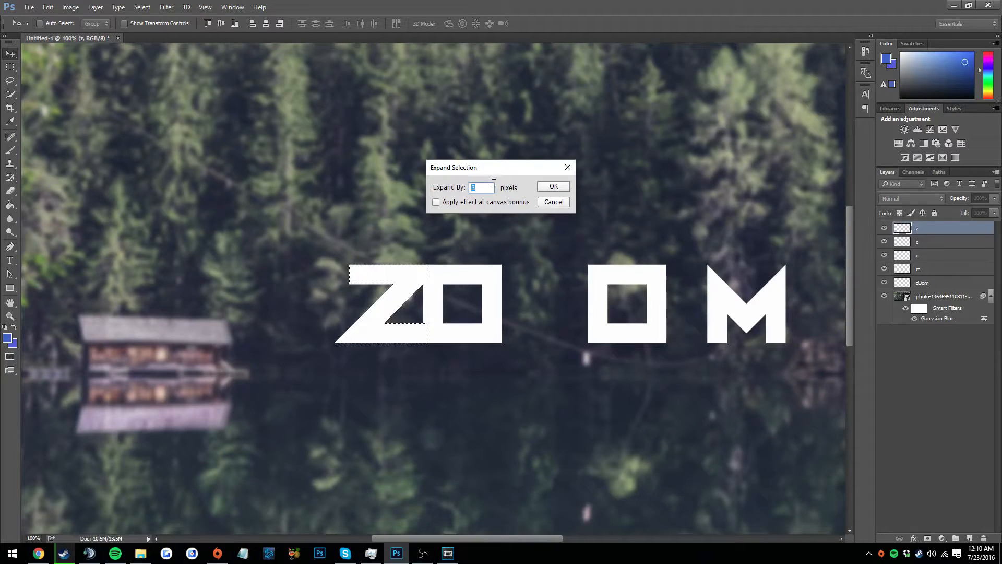
pyautogui.click(543, 189)
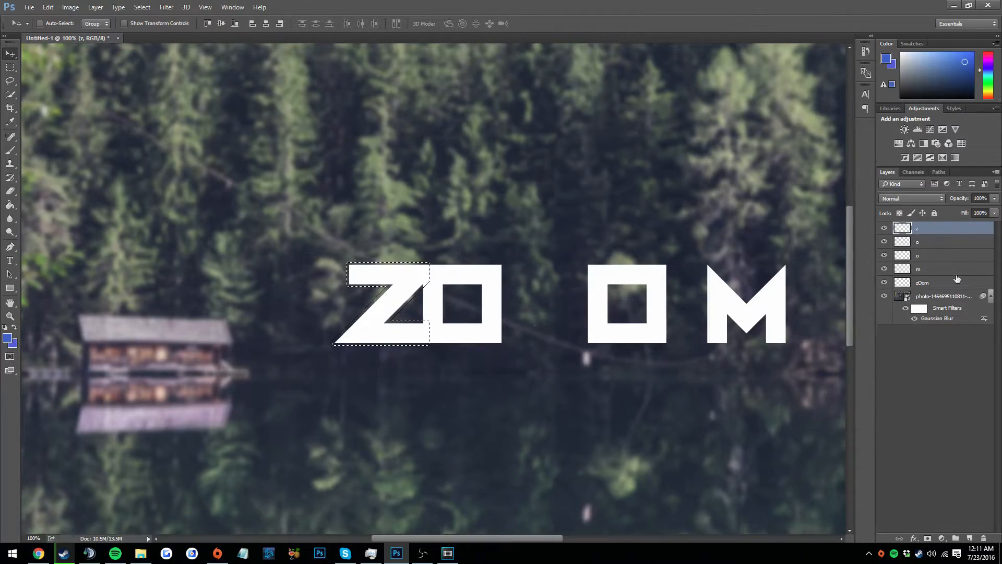
pyautogui.click(925, 246)
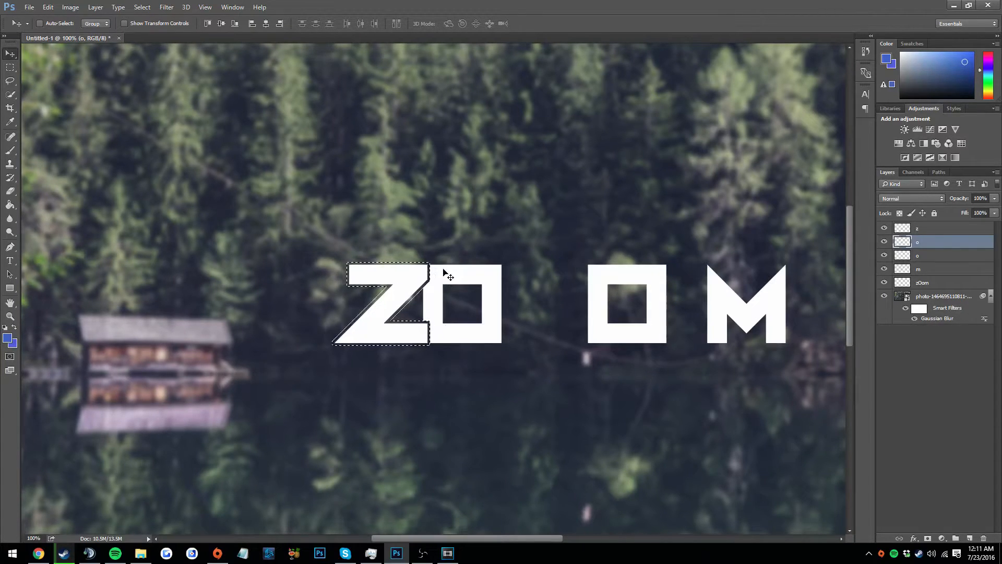
pyautogui.click(927, 257)
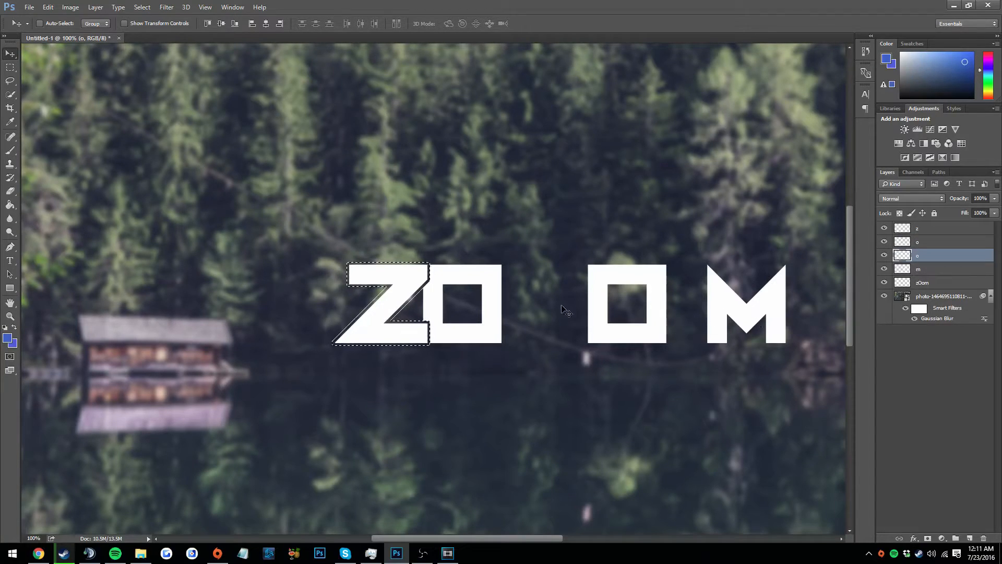
pyautogui.hotkey('ctrl', 'd')
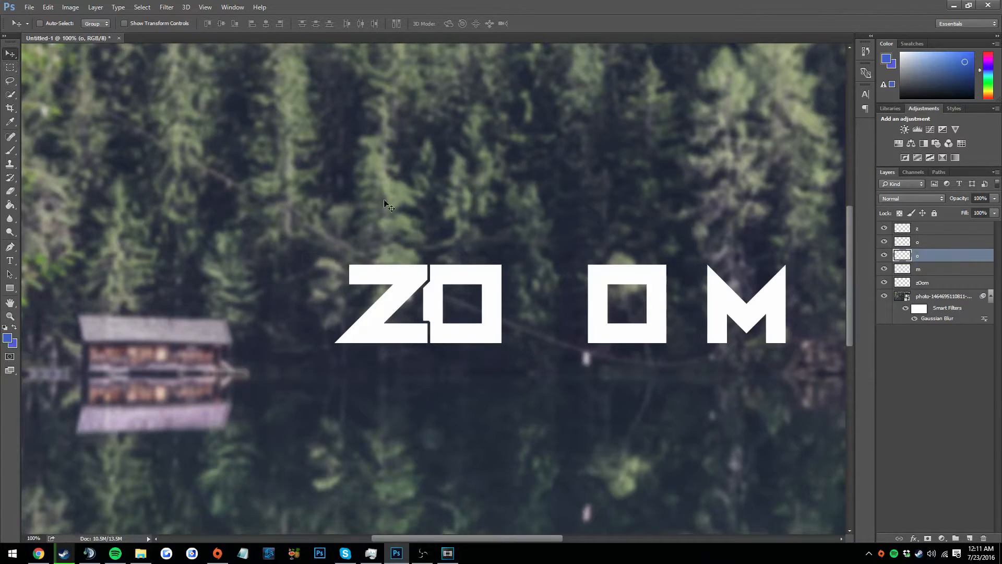
# Move the second O so it overlaps the first O's upper-right corner, and bring the M in against it, level with the Z
pyautogui.moveTo(604, 279); pyautogui.dragTo(475, 258)
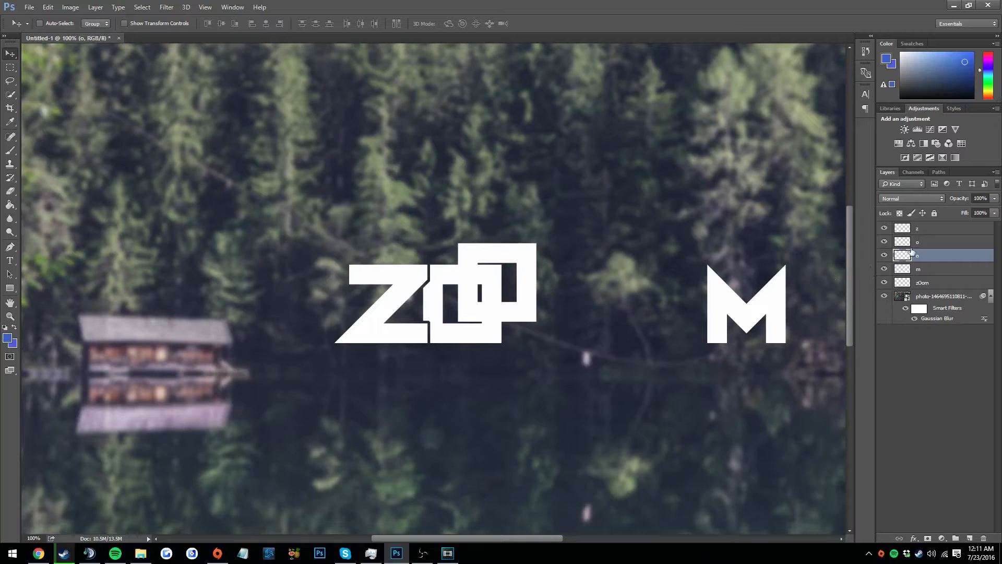
pyautogui.moveTo(724, 297)
pyautogui.mouseDown()
pyautogui.moveTo(611, 280)
pyautogui.moveTo(723, 295)
pyautogui.mouseUp()
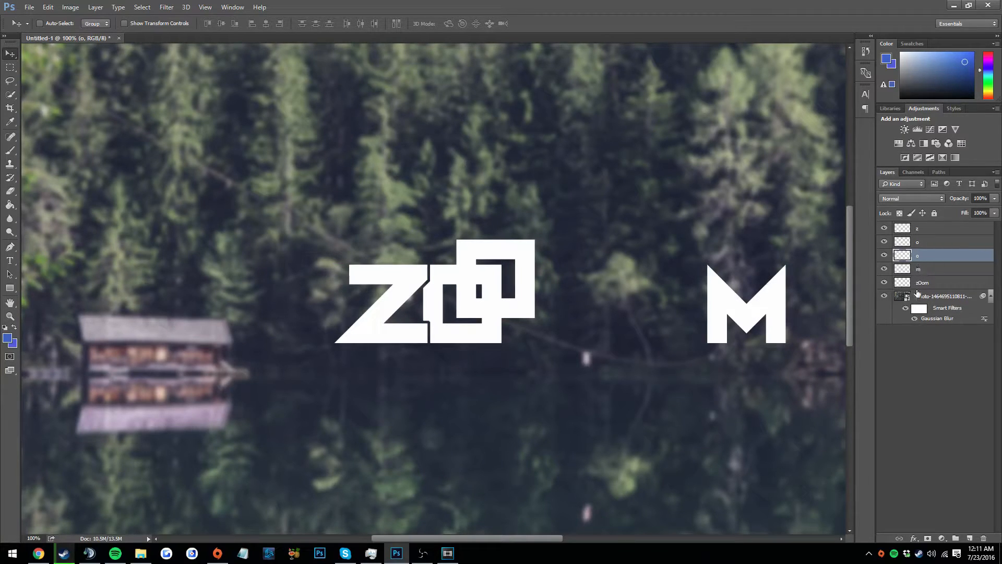
pyautogui.click(914, 269)
pyautogui.moveTo(755, 315); pyautogui.dragTo(584, 314)
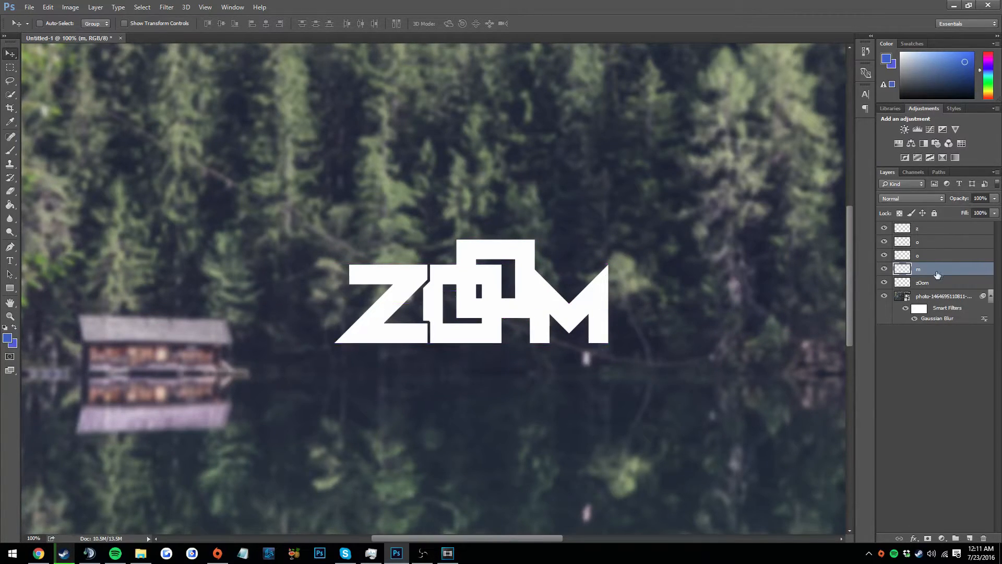
# Try to cut the second O's outline, expanded by 5 pixels, out of the M
pyautogui.click(922, 262)
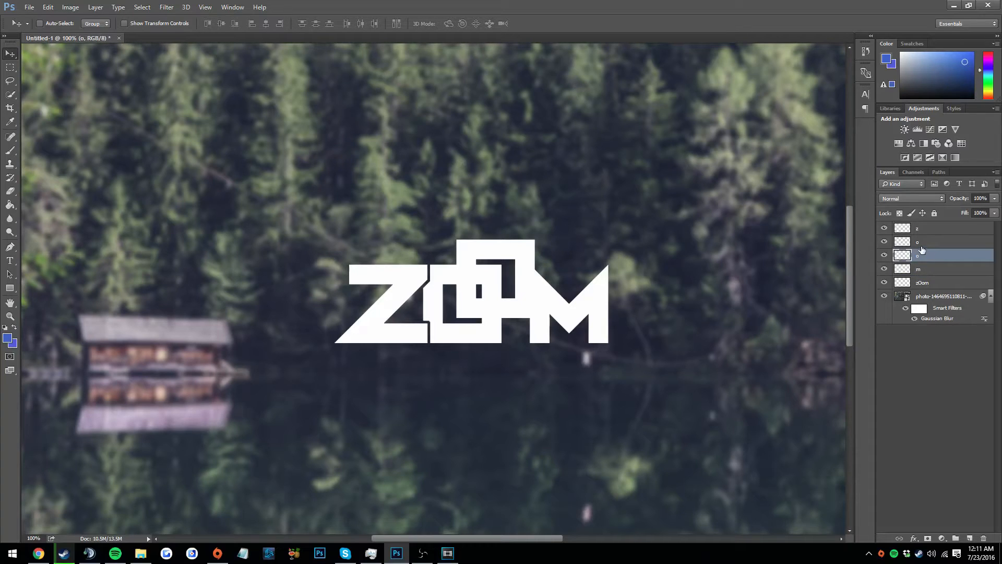
pyautogui.click(920, 242)
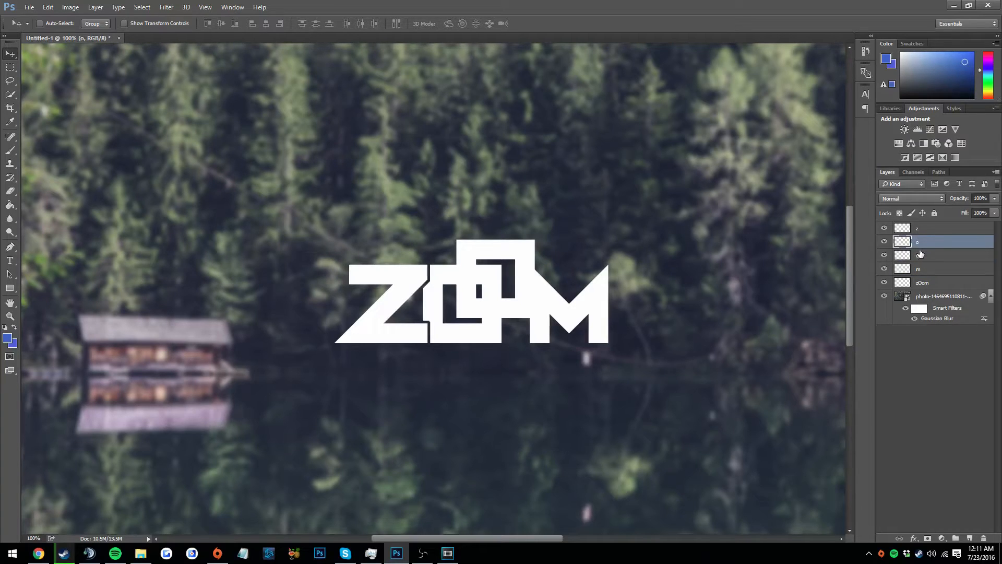
pyautogui.click(921, 256)
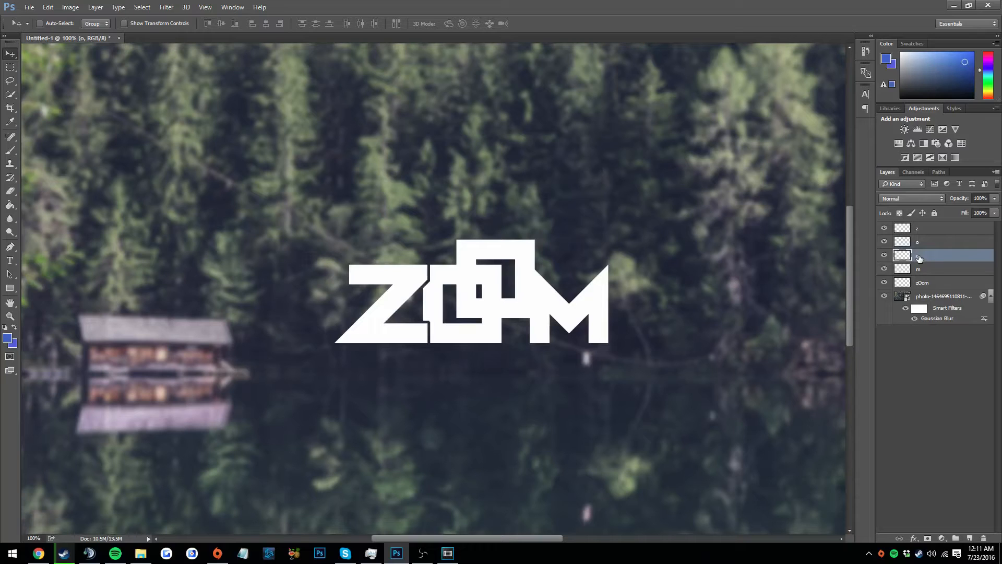
pyautogui.keyDown('ctrl'); pyautogui.click(907, 259); pyautogui.keyUp('ctrl')
pyautogui.click(142, 8)
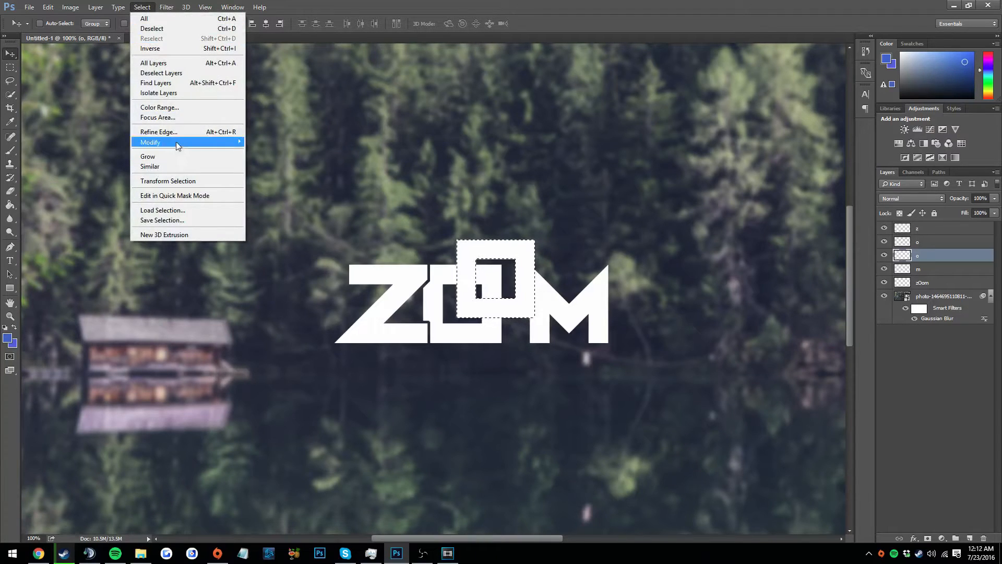
pyautogui.moveTo(176, 145)
pyautogui.click(266, 162)
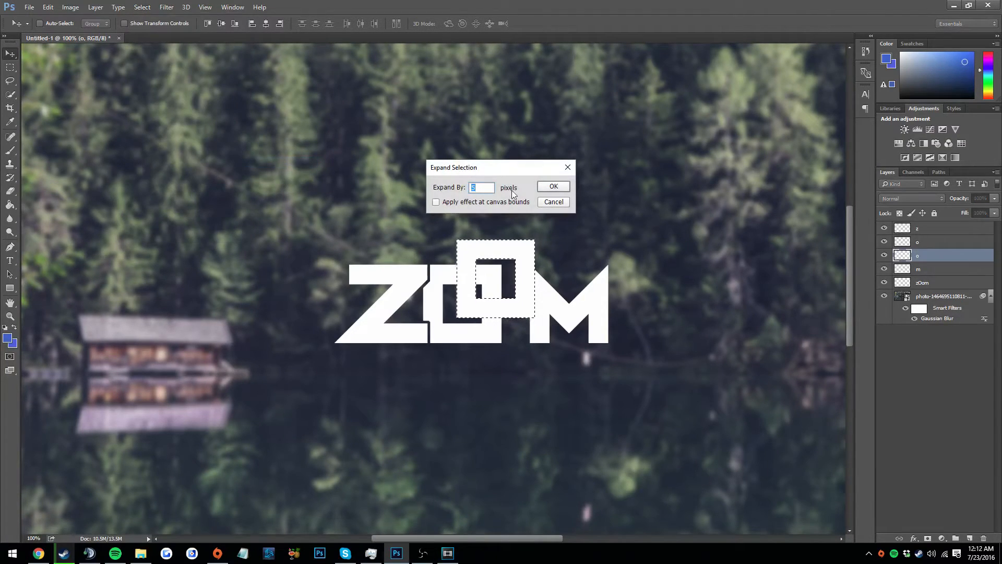
pyautogui.press('Return')
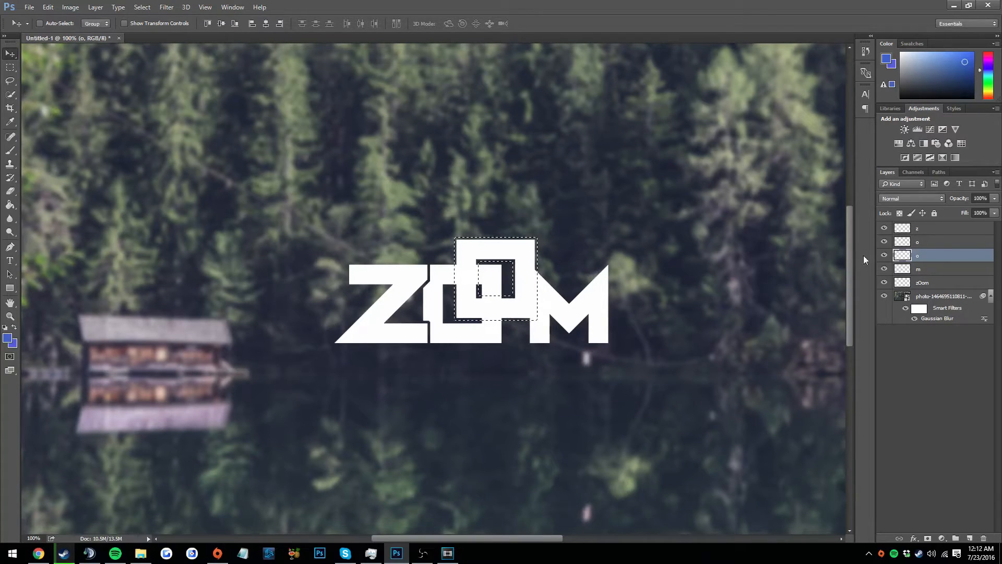
pyautogui.click(903, 269)
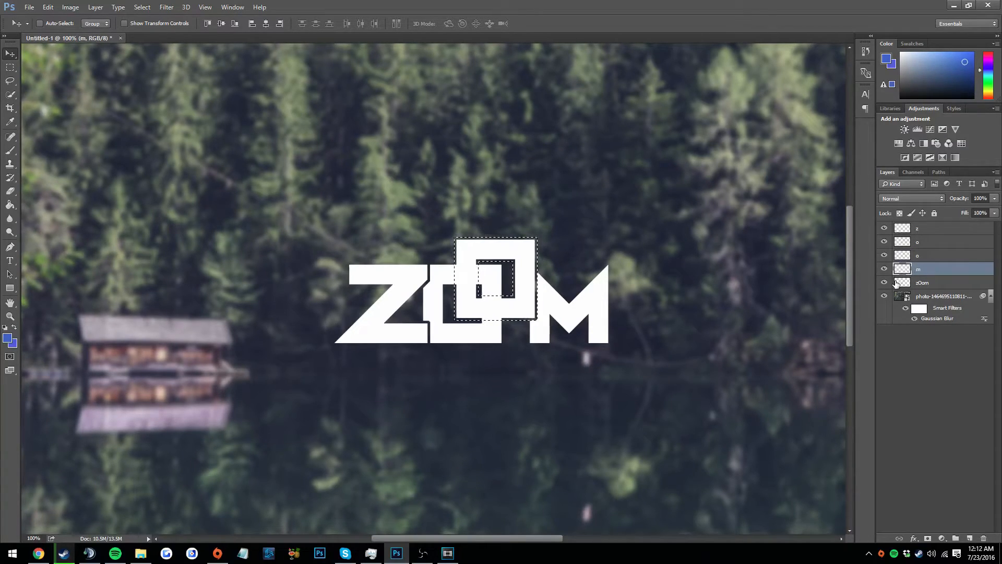
pyautogui.press('z')
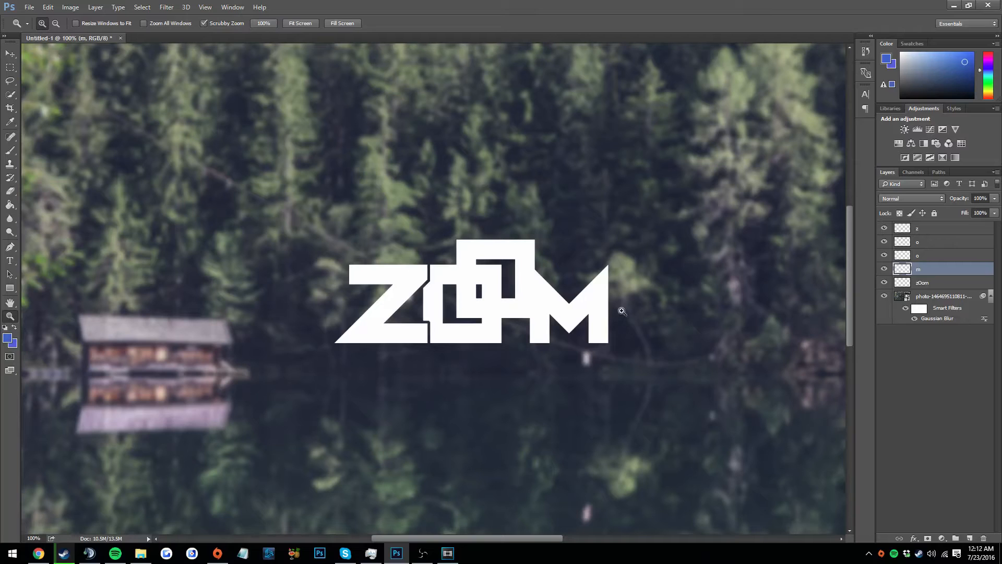
# Place the m layer above the second O's layer and cut the M's outline, expanded by 5 pixels, out of that O
pyautogui.moveTo(924, 270); pyautogui.dragTo(921, 256)
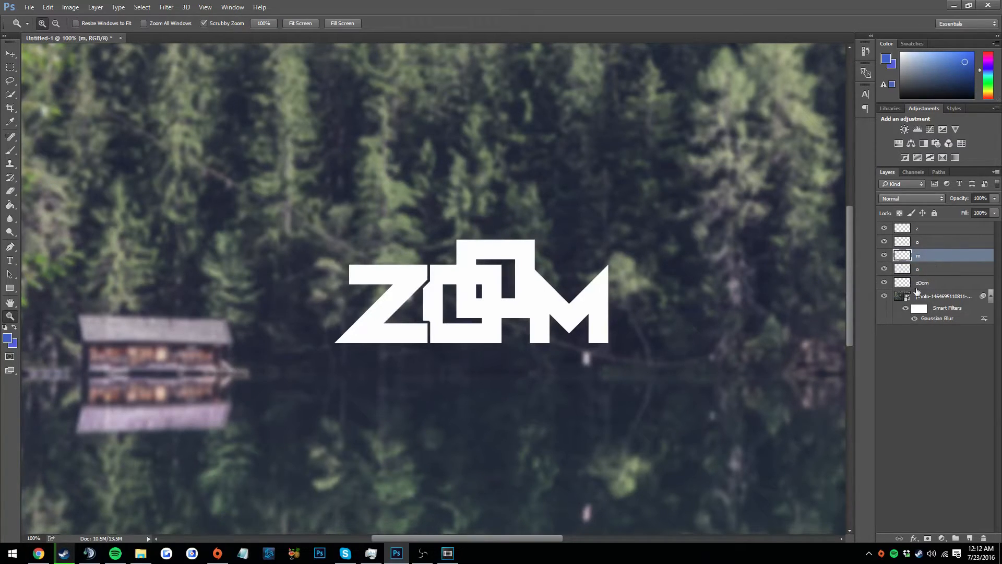
pyautogui.keyDown('ctrl'); pyautogui.click(903, 255); pyautogui.keyUp('ctrl')
pyautogui.click(142, 7)
pyautogui.moveTo(183, 142)
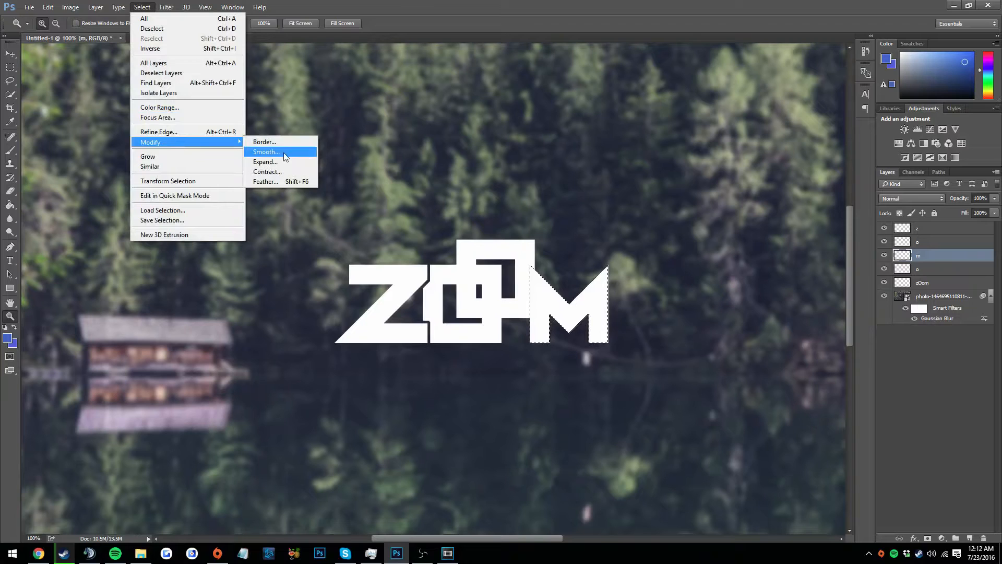
pyautogui.click(277, 163)
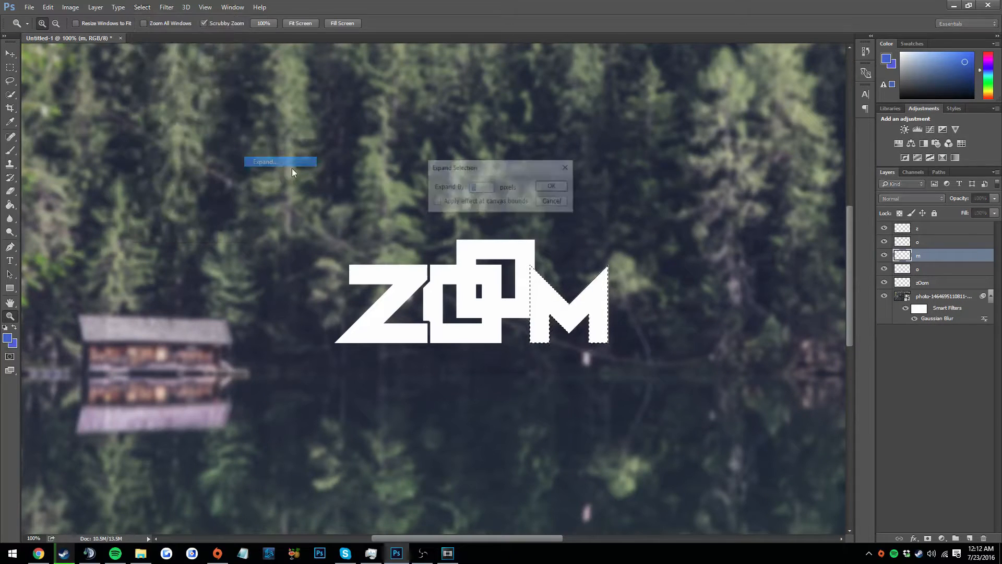
pyautogui.click(552, 186)
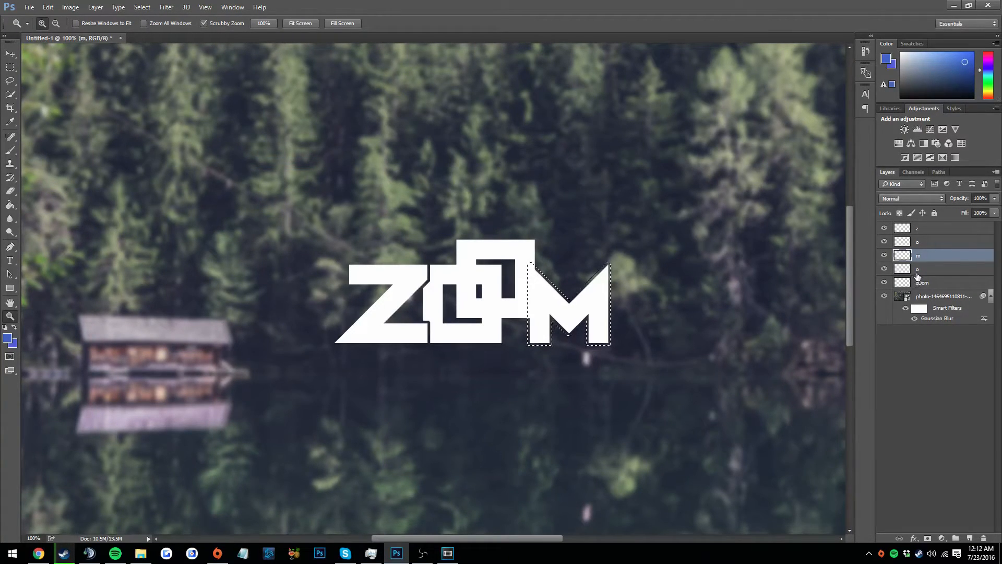
pyautogui.click(917, 275)
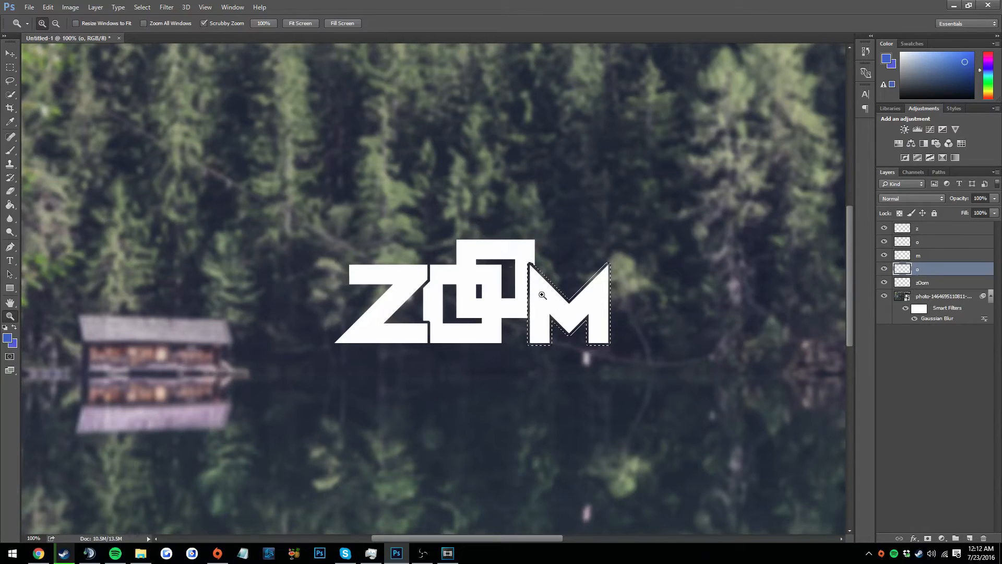
# Cut the first O's outline, expanded by 5 pixels, out of the second O, and clear the selection
pyautogui.click(918, 242)
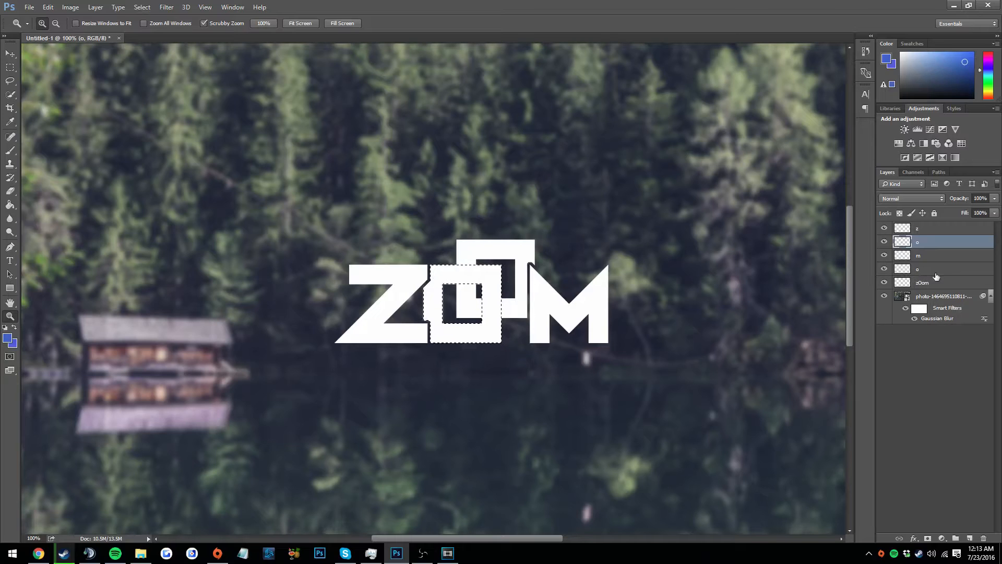
pyautogui.click(142, 7)
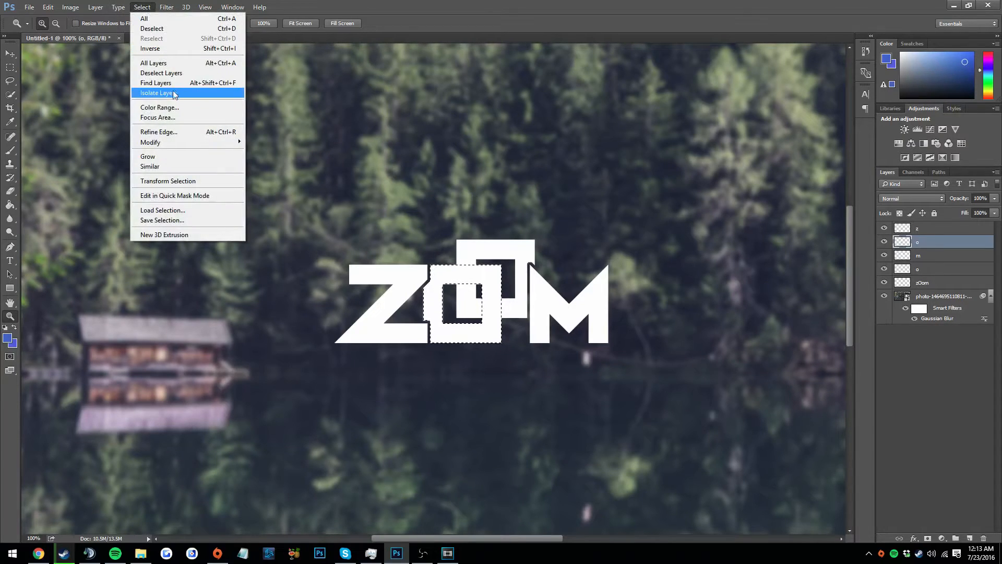
pyautogui.moveTo(175, 143)
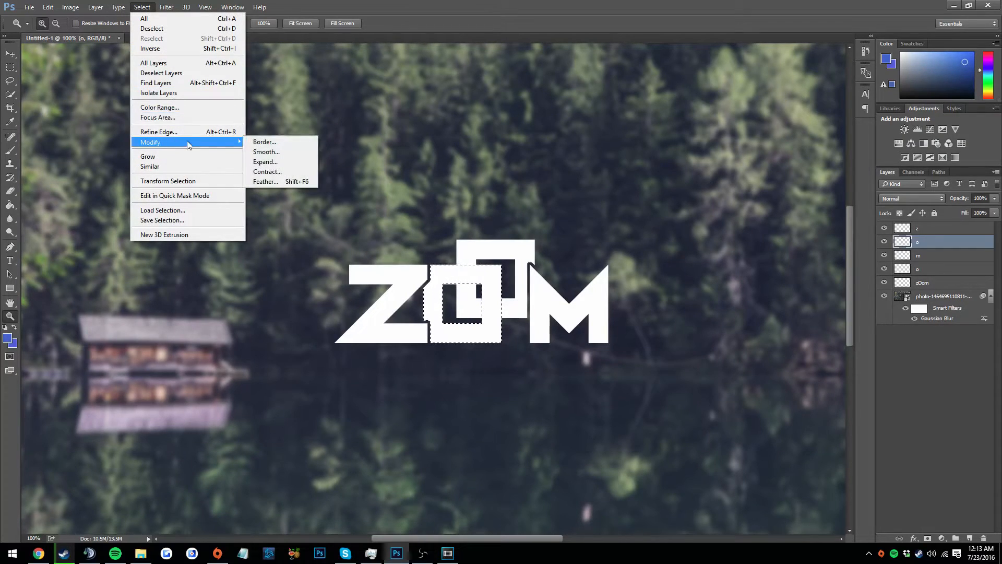
pyautogui.click(263, 161)
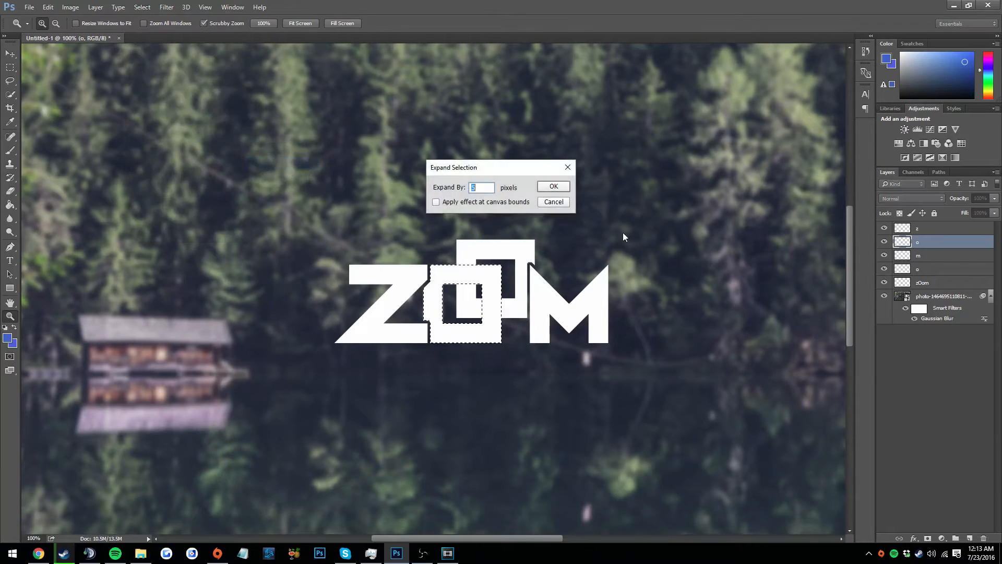
pyautogui.click(550, 187)
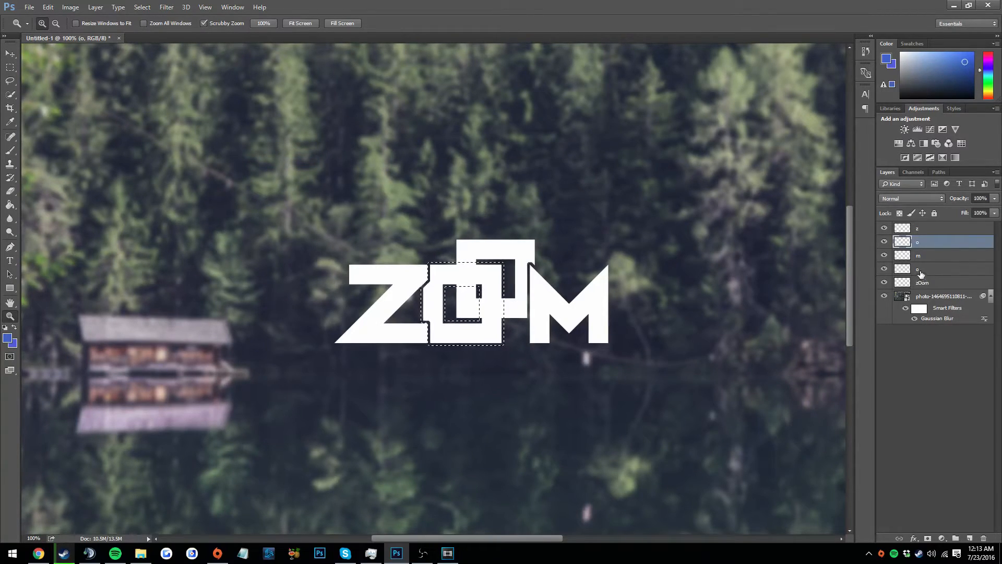
pyautogui.click(921, 270)
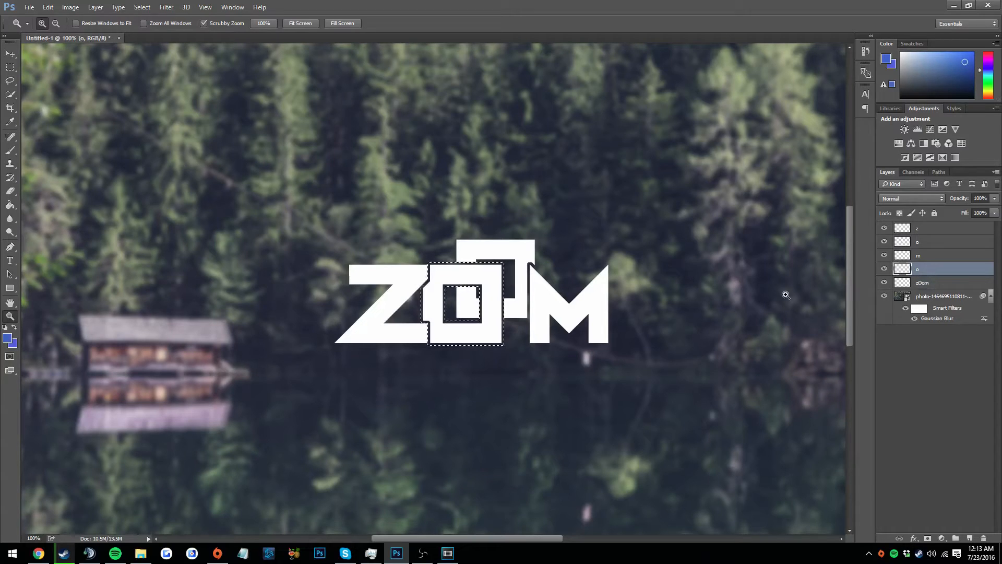
pyautogui.hotkey('ctrl', 'd')
# Merge all the letter layers down into the zOom layer
pyautogui.click(923, 230)
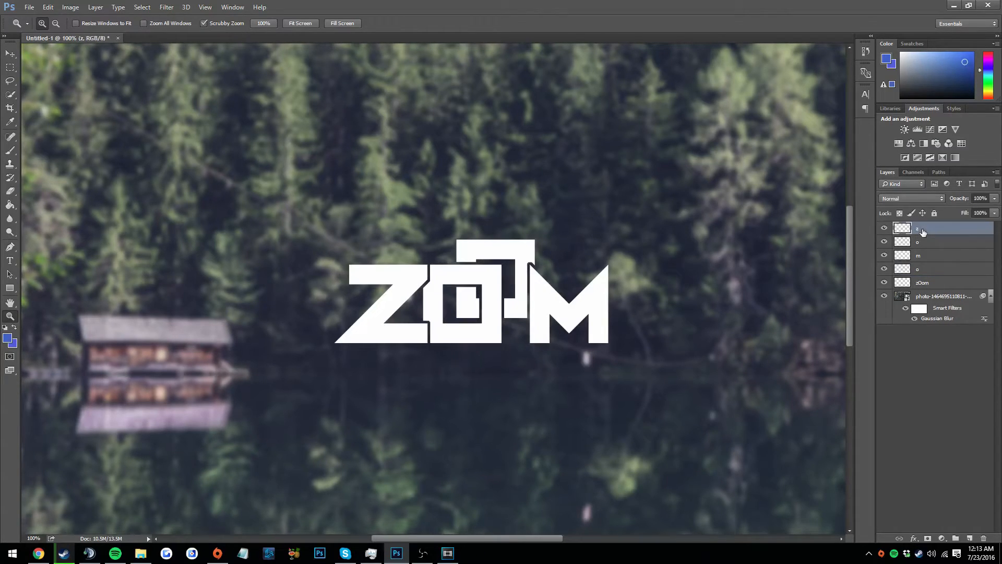
pyautogui.hotkey('ctrl', 'e')
pyautogui.hotkey('ctrl', 'e')
pyautogui.hotkey('ctrl', 'e')
pyautogui.hotkey('ctrl', 'e')
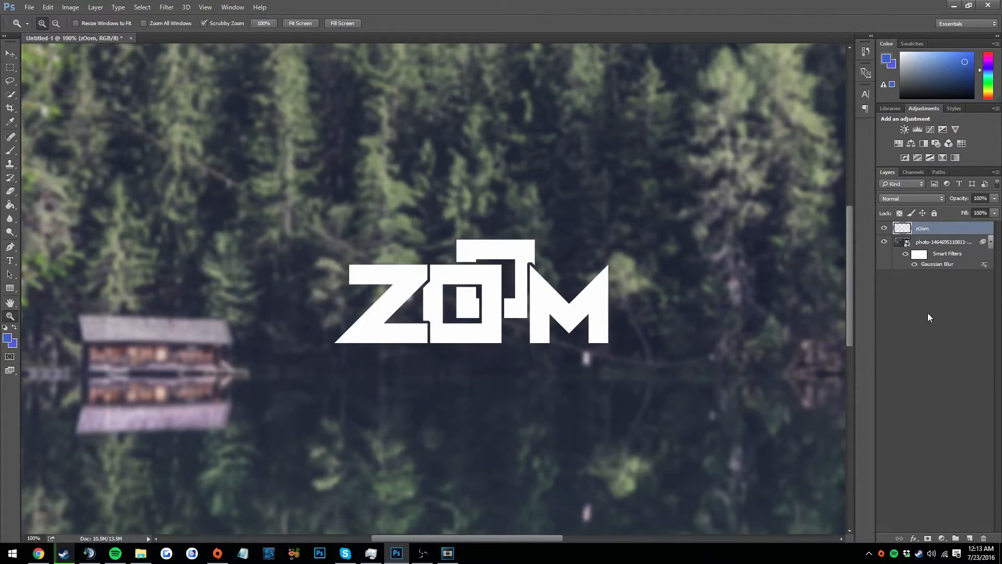
# Move the merged ZOOM logo to the right and slightly up over the lake photo
pyautogui.scroll(-2, 692, 294)
pyautogui.scroll(1, 692, 292)
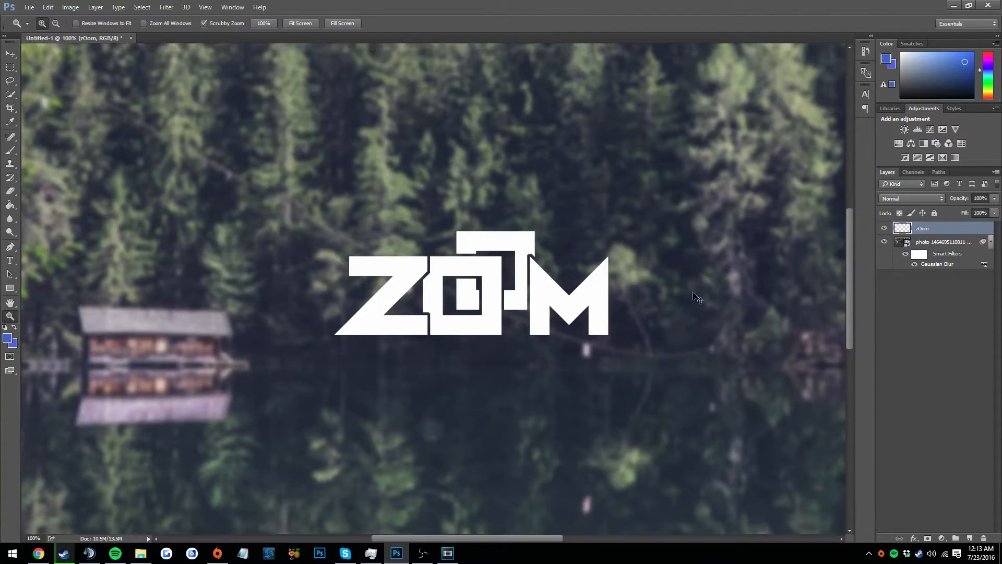
pyautogui.hscroll(2, 696, 296)
pyautogui.hscroll(-1, 697, 297)
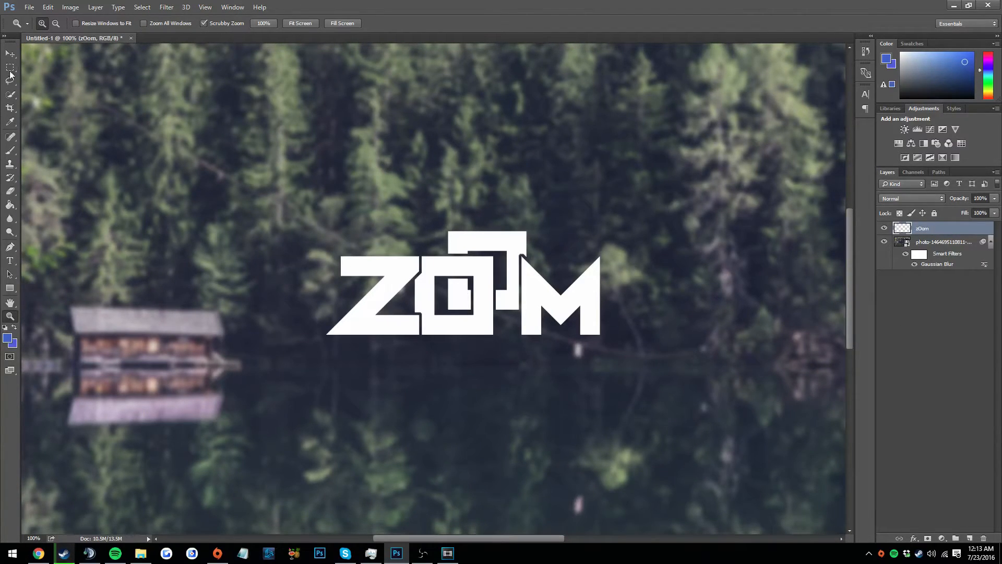
pyautogui.click(10, 53)
pyautogui.moveTo(524, 276); pyautogui.dragTo(545, 258)
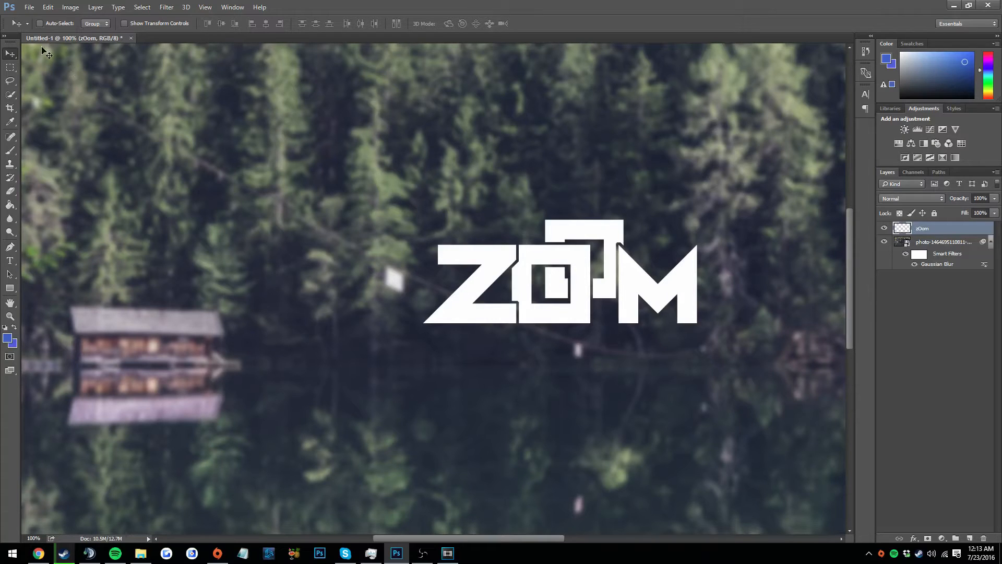
# Start a new text line at 150 pt just below the ZOOM logo
pyautogui.click(13, 317)
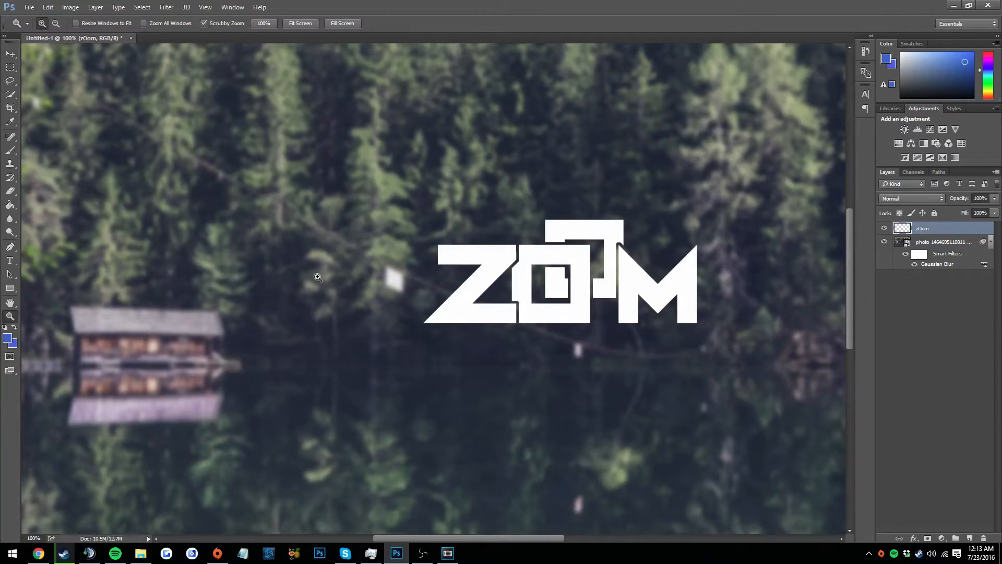
pyautogui.click(341, 276)
pyautogui.click(272, 224)
pyautogui.click(273, 226)
pyautogui.click(273, 226)
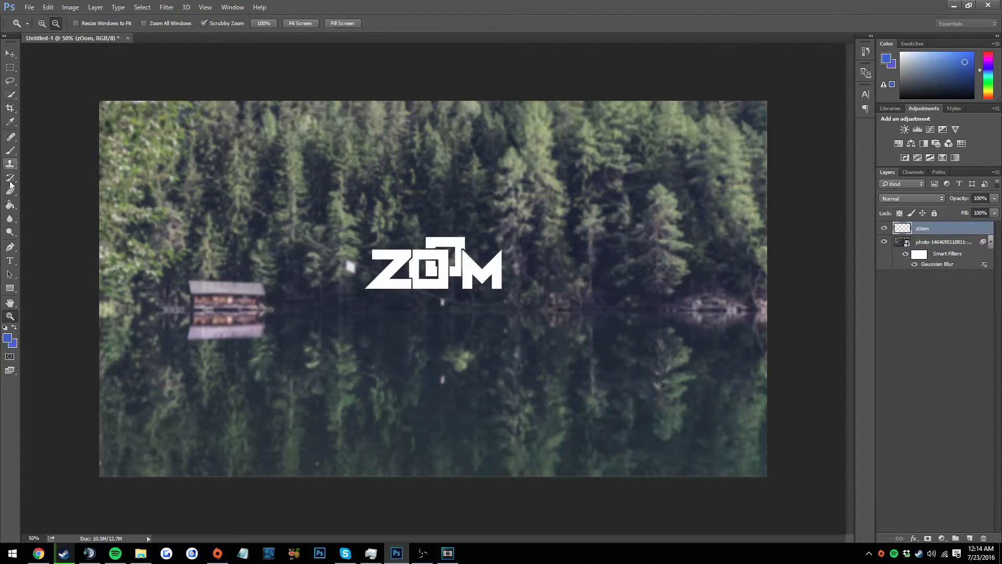
pyautogui.click(11, 261)
pyautogui.click(227, 24)
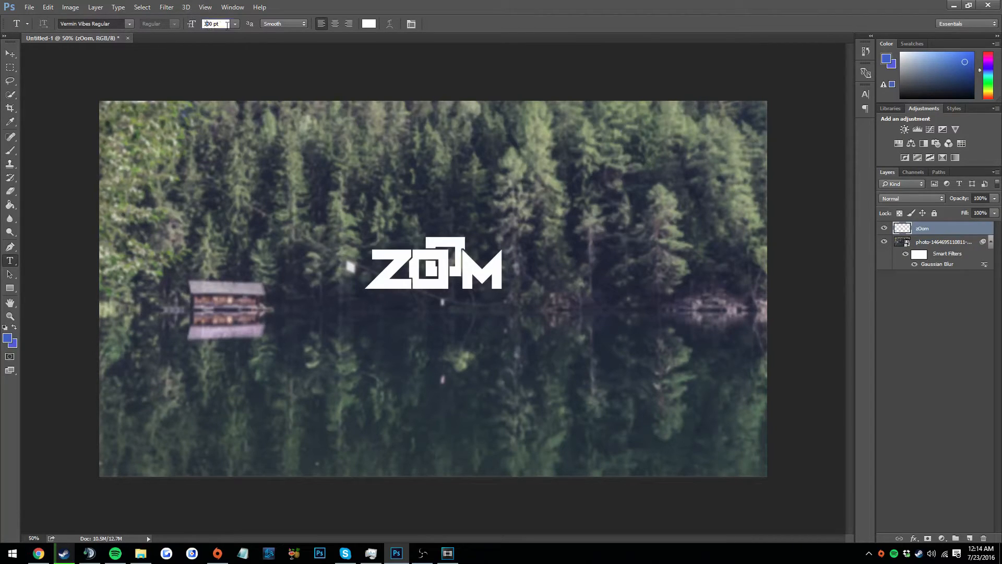
pyautogui.press('BackSpace')
pyautogui.press('BackSpace')
pyautogui.press('BackSpace')
pyautogui.write('1500')
pyautogui.click(377, 318)
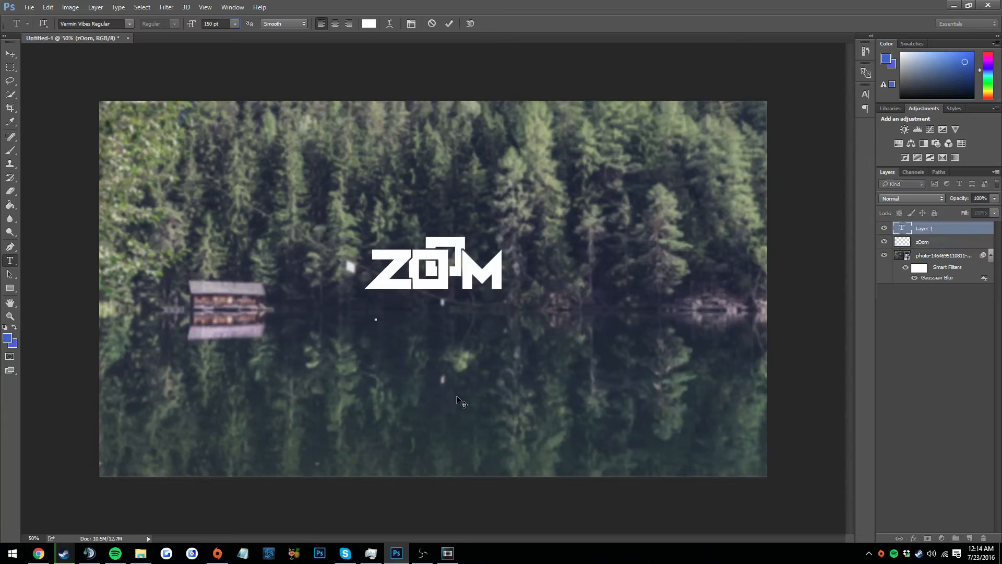
# Set the text size to 100 pt and enter the tagline "- CSGO, ARMA 3, AND MUCH MORE -"
pyautogui.click(207, 24)
pyautogui.press('Return')
pyautogui.write('- CSGO')
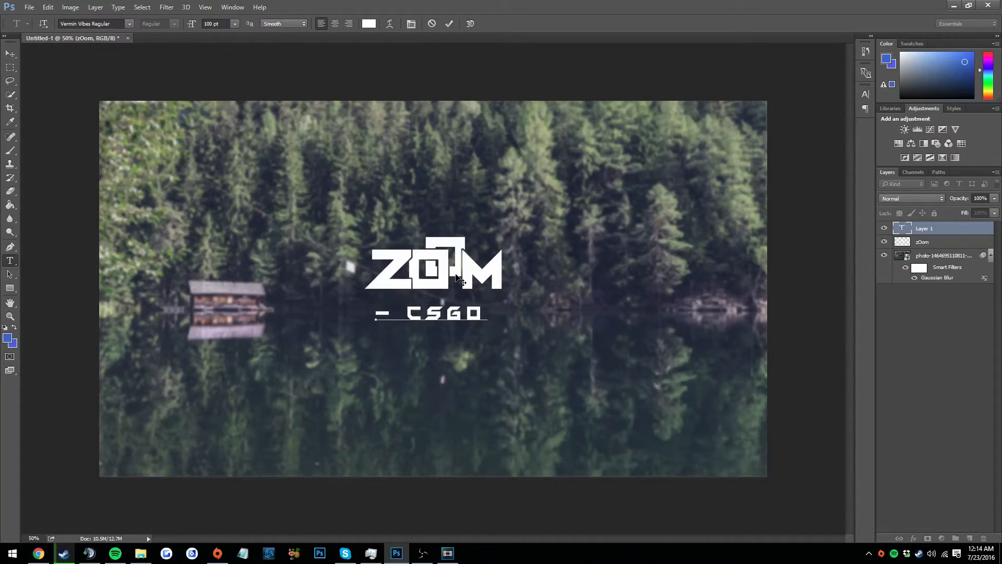
pyautogui.write(' , O')
pyautogui.press('BackSpace')
pyautogui.press('BackSpace')
pyautogui.press('BackSpace')
pyautogui.press('BackSpace')
pyautogui.press('BackSpace')
pyautogui.write('O, ARMA 3, AND')
pyautogui.press('BackSpace')
pyautogui.press('BackSpace')
pyautogui.write('AND MUCH MORE')
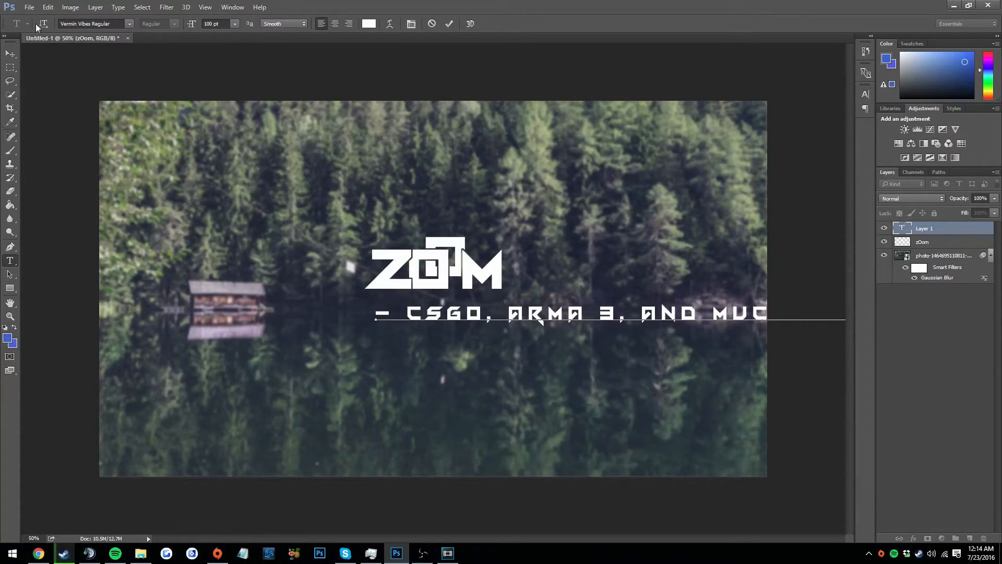
# Centre the tagline beneath the ZOOM logo, hide its layer and clear the selection
pyautogui.click(10, 53)
pyautogui.moveTo(494, 315); pyautogui.dragTo(291, 318)
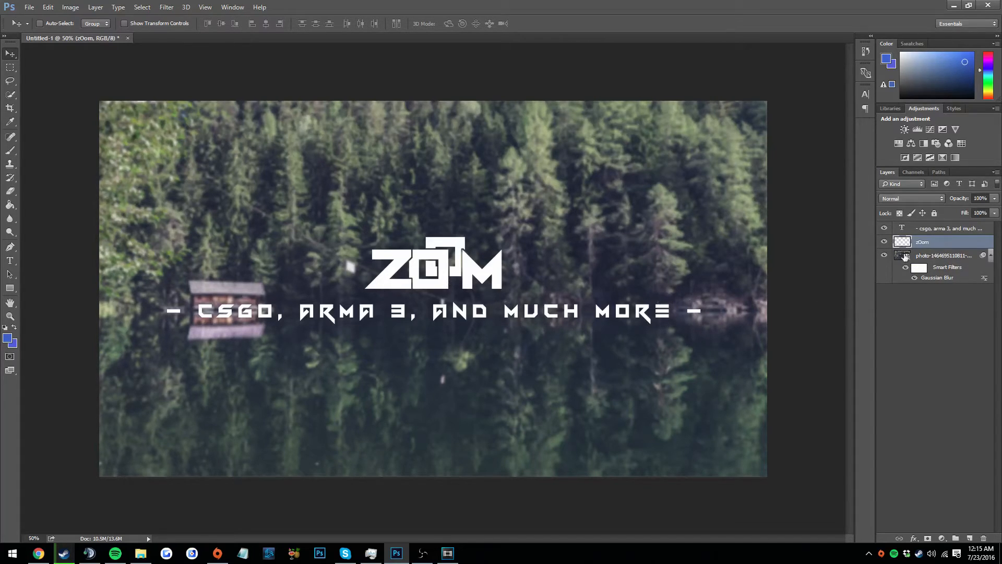
pyautogui.click(884, 229)
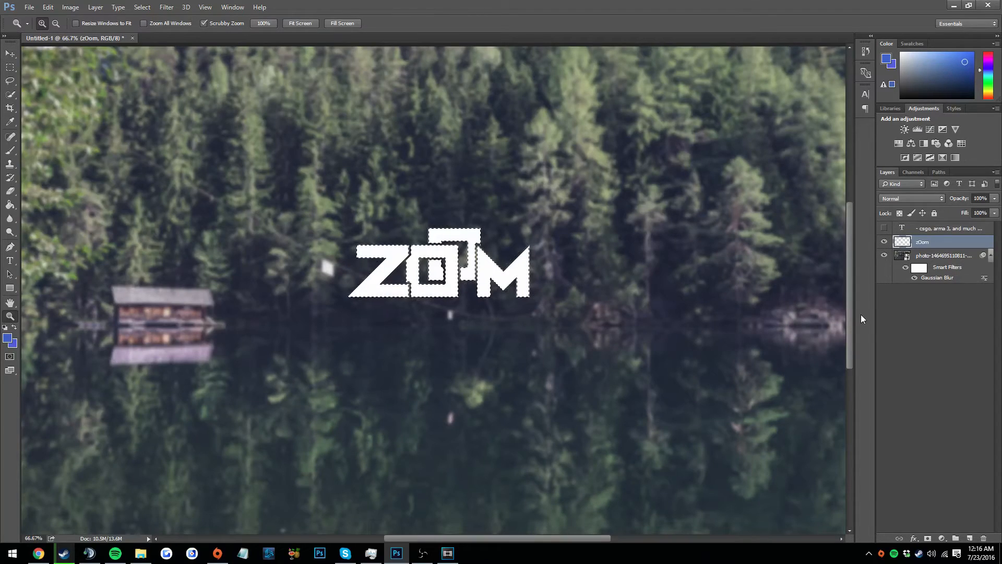
pyautogui.hotkey('ctrl', 'd')
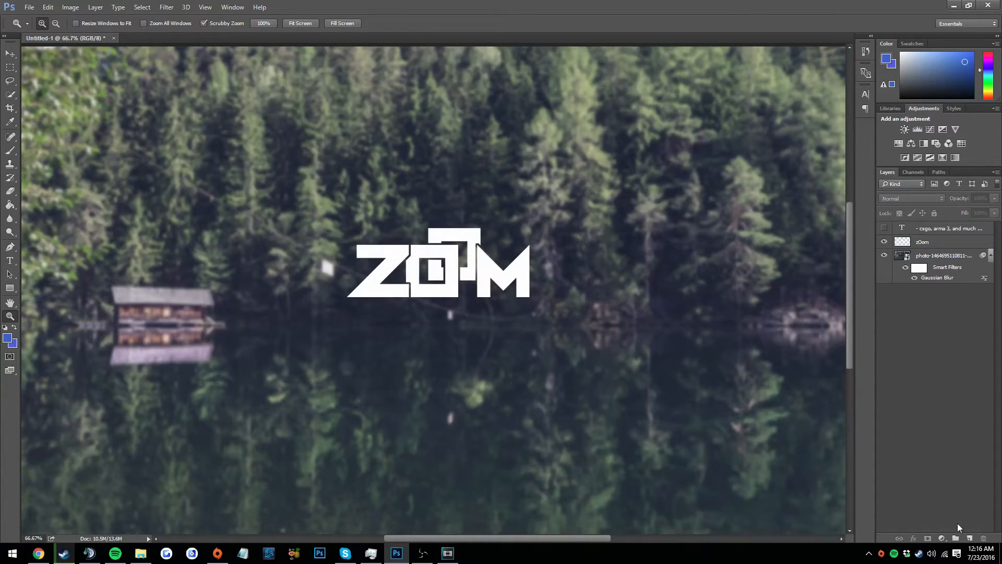
# Add a new layer beneath the zOom layer and load the logo's outline as an expanded selection
pyautogui.click(969, 538)
pyautogui.moveTo(913, 232); pyautogui.dragTo(913, 267)
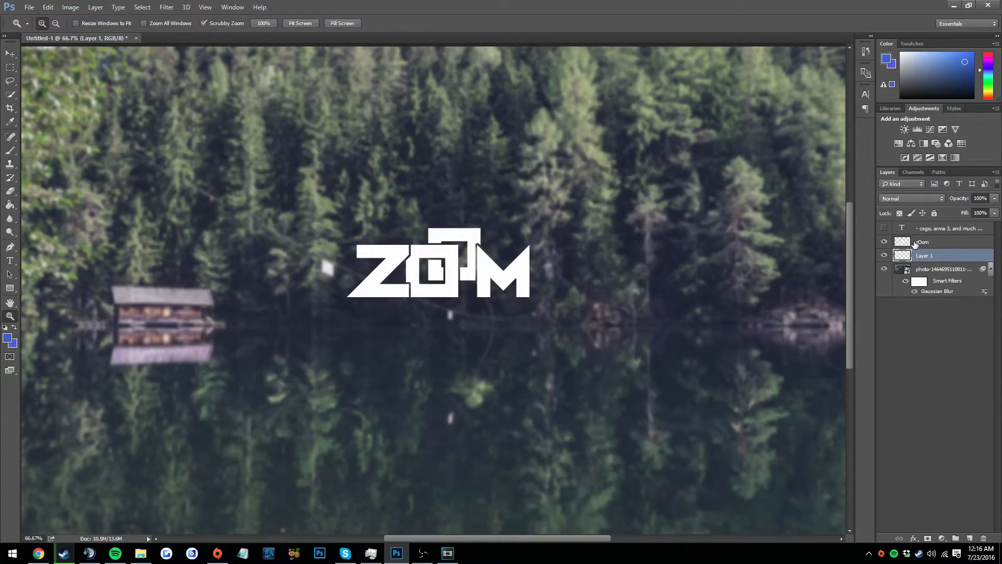
pyautogui.click(914, 245)
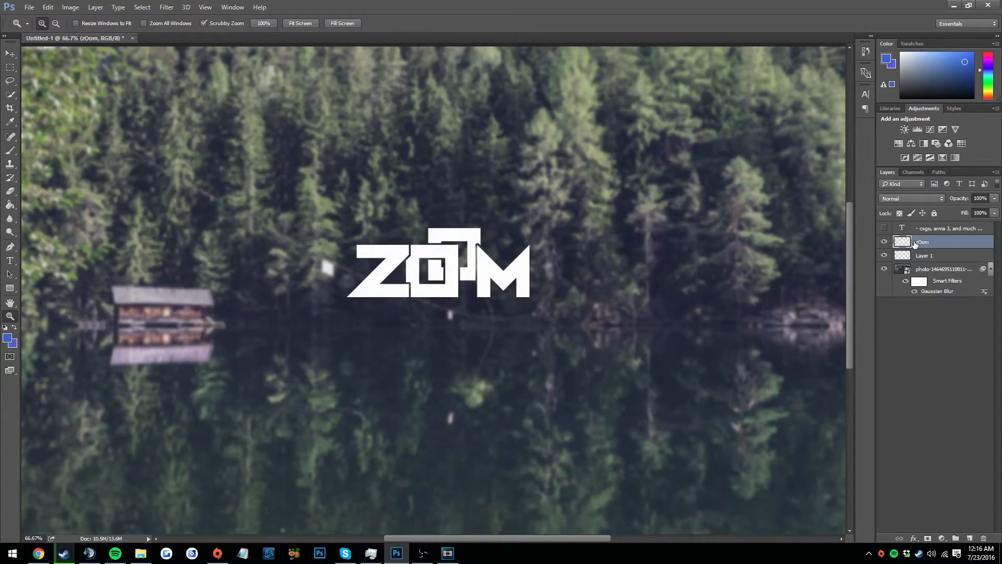
pyautogui.keyDown('ctrl'); pyautogui.click(901, 243); pyautogui.keyUp('ctrl')
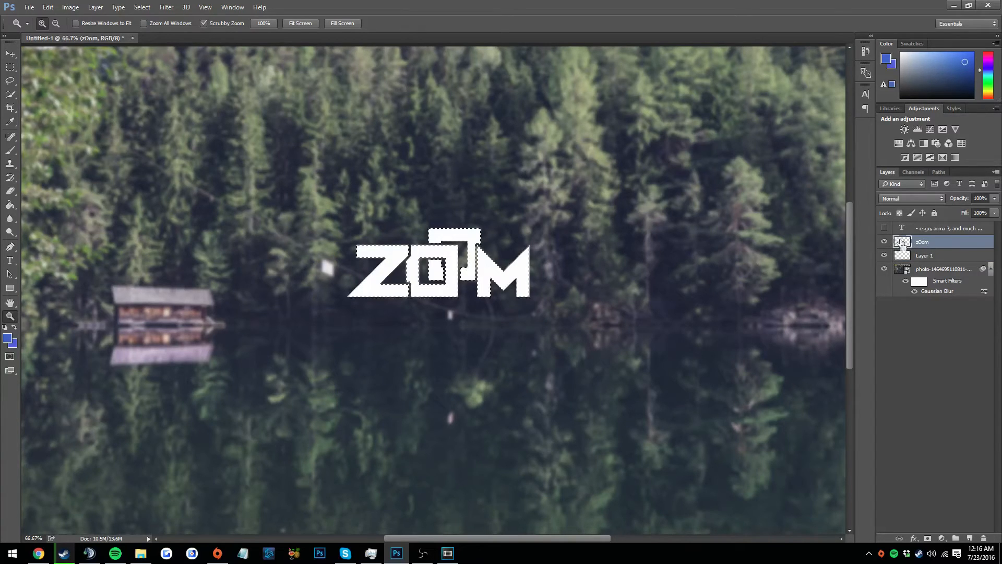
pyautogui.click(143, 7)
pyautogui.click(267, 160)
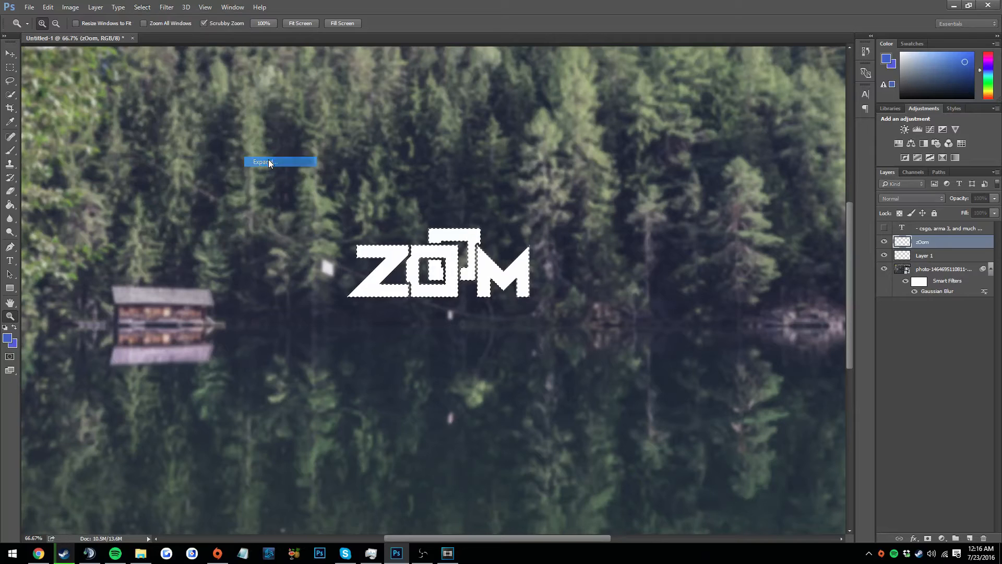
pyautogui.click(553, 186)
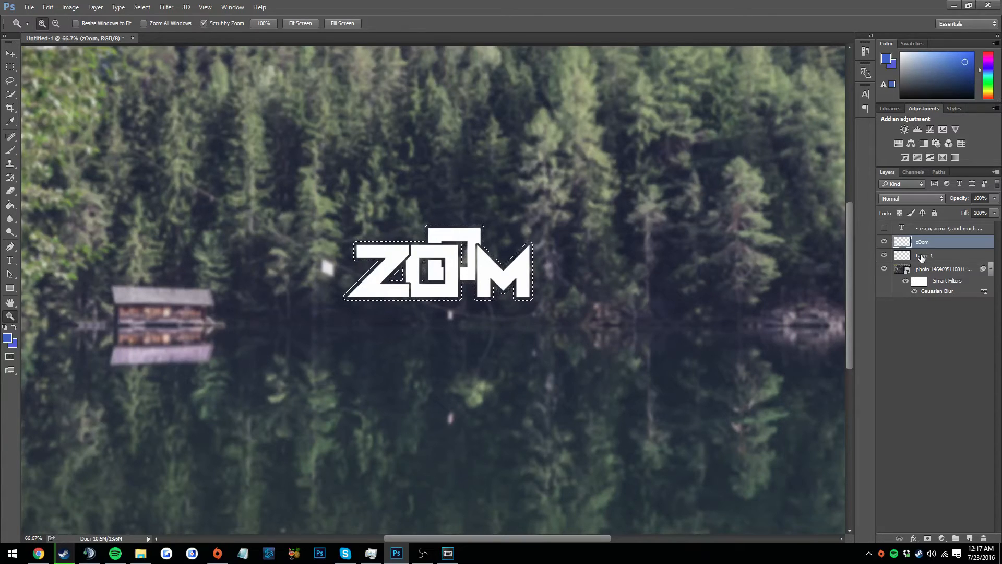
# Fill the expanded selection with black on the new layer behind the logo, with the zOom layer hidden only during filling, and deselect
pyautogui.click(884, 242)
pyautogui.click(10, 204)
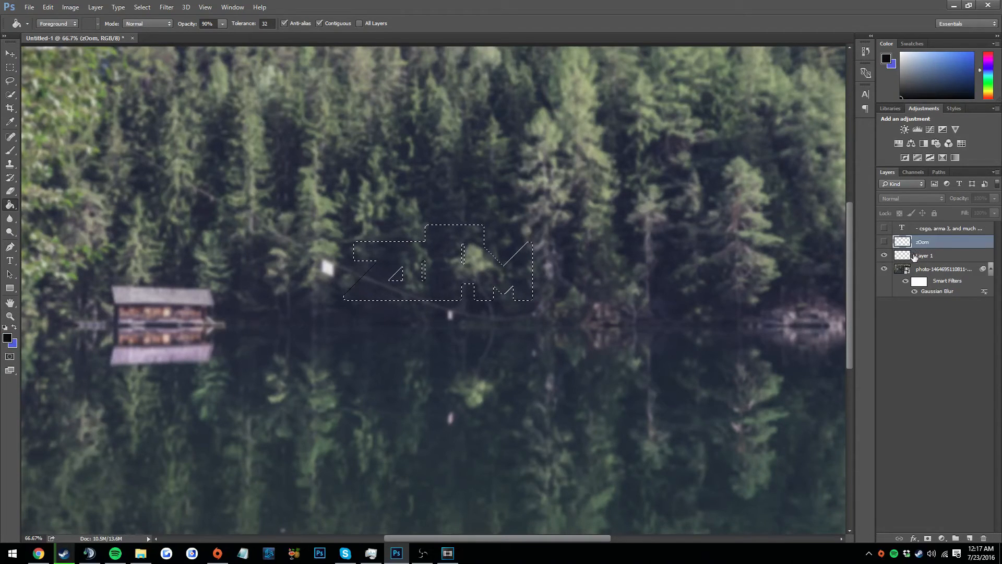
pyautogui.click(917, 252)
pyautogui.click(501, 296)
pyautogui.click(498, 293)
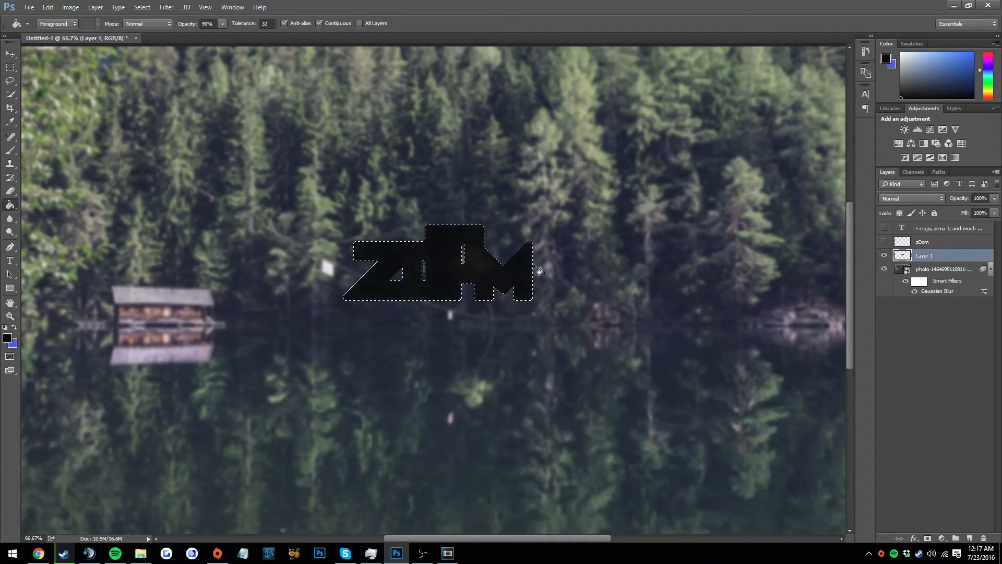
pyautogui.press('x')
pyautogui.press('x')
pyautogui.click(884, 241)
pyautogui.hotkey('ctrl', 'd')
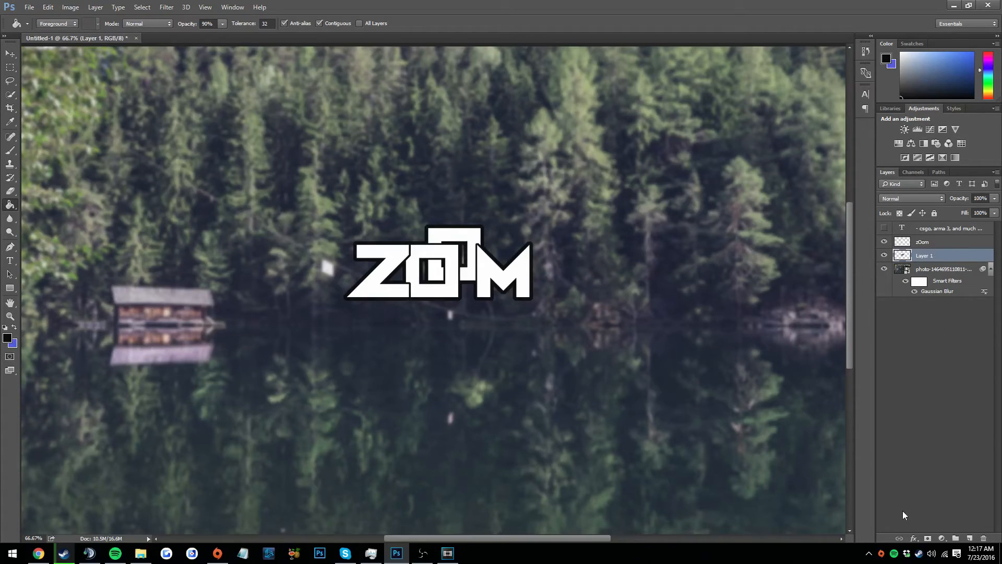
# Add another new layer between the black outline layer and the lake photo
pyautogui.click(969, 539)
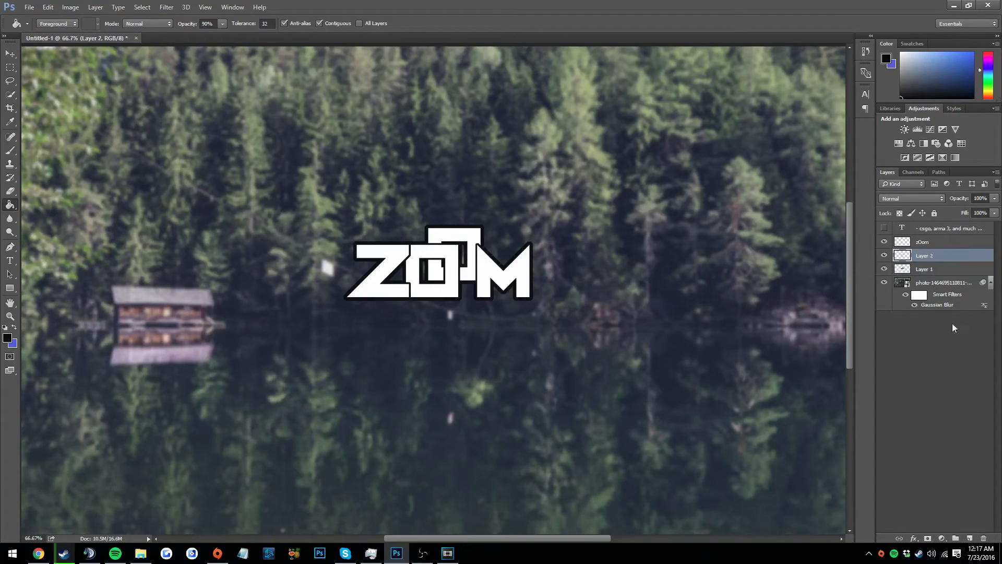
pyautogui.moveTo(933, 267); pyautogui.dragTo(920, 284)
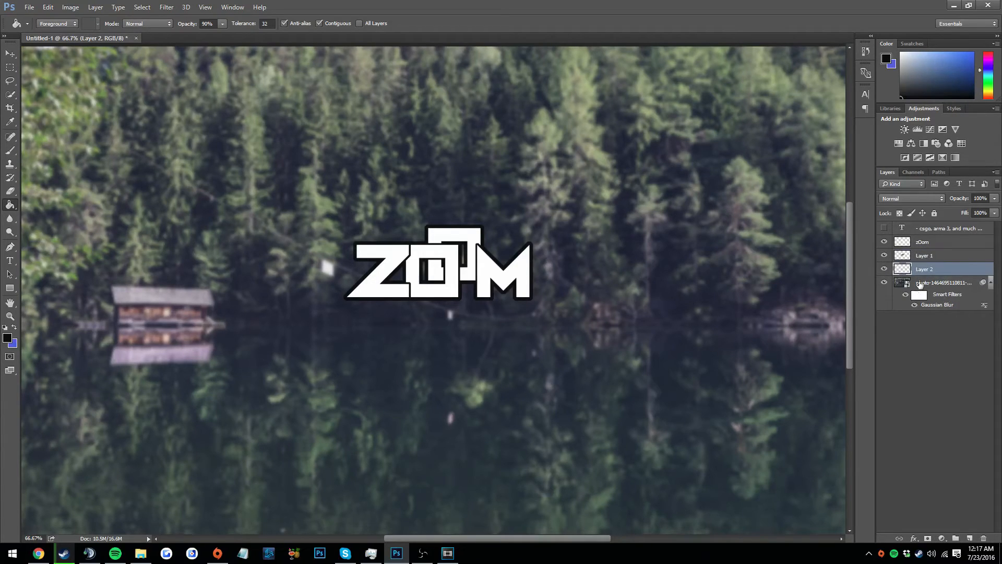
pyautogui.click(921, 258)
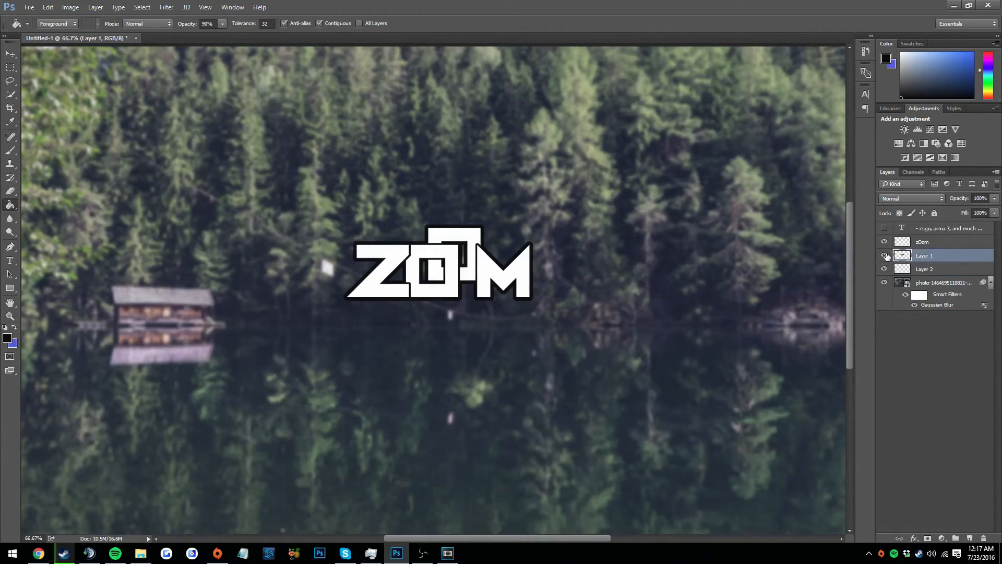
pyautogui.click(906, 273)
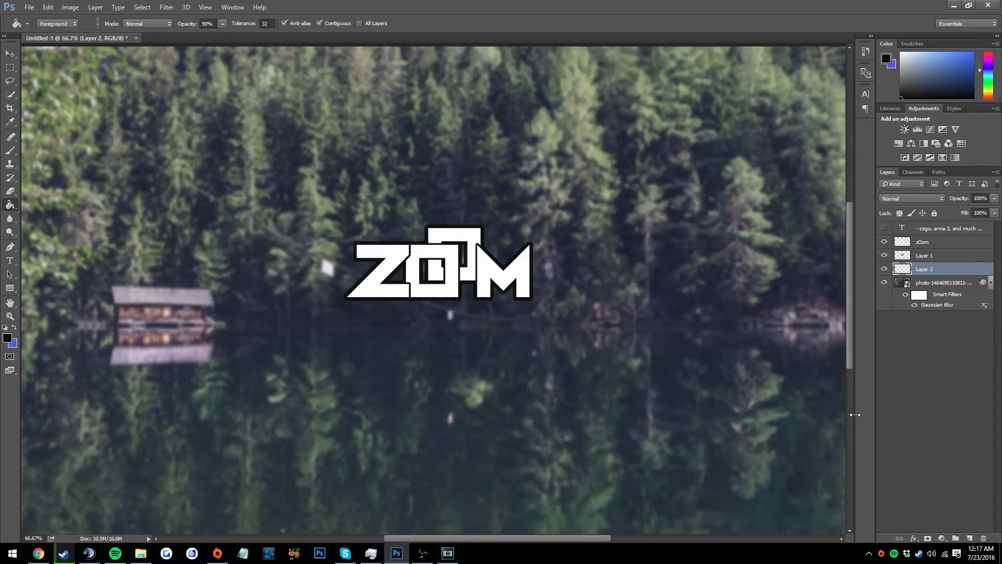
# Load the black outline layer's shape as a selection and expand it by 5 pixels
pyautogui.click(905, 257)
pyautogui.keyDown('ctrl'); pyautogui.click(906, 258); pyautogui.keyUp('ctrl')
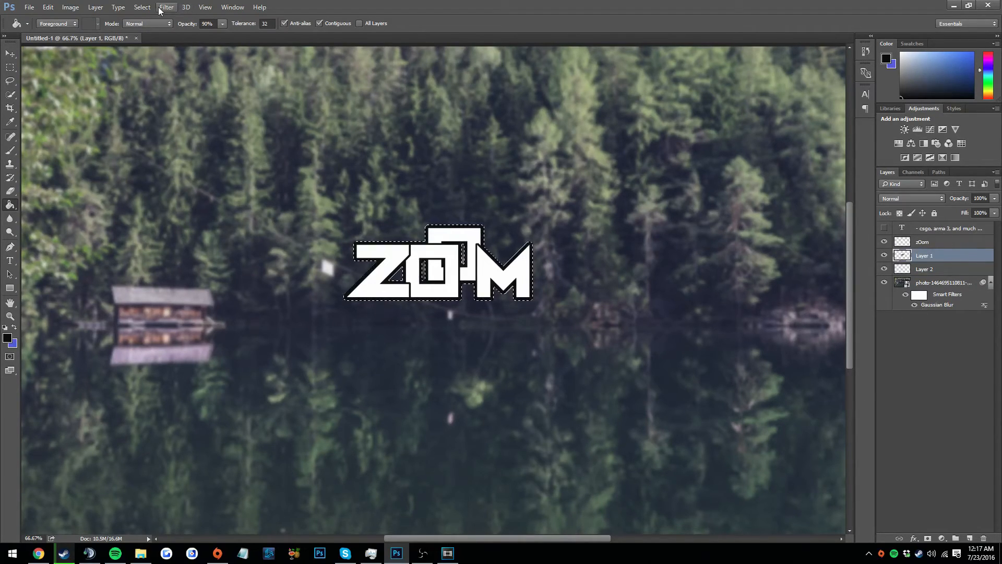
pyautogui.click(141, 8)
pyautogui.moveTo(209, 144)
pyautogui.click(289, 163)
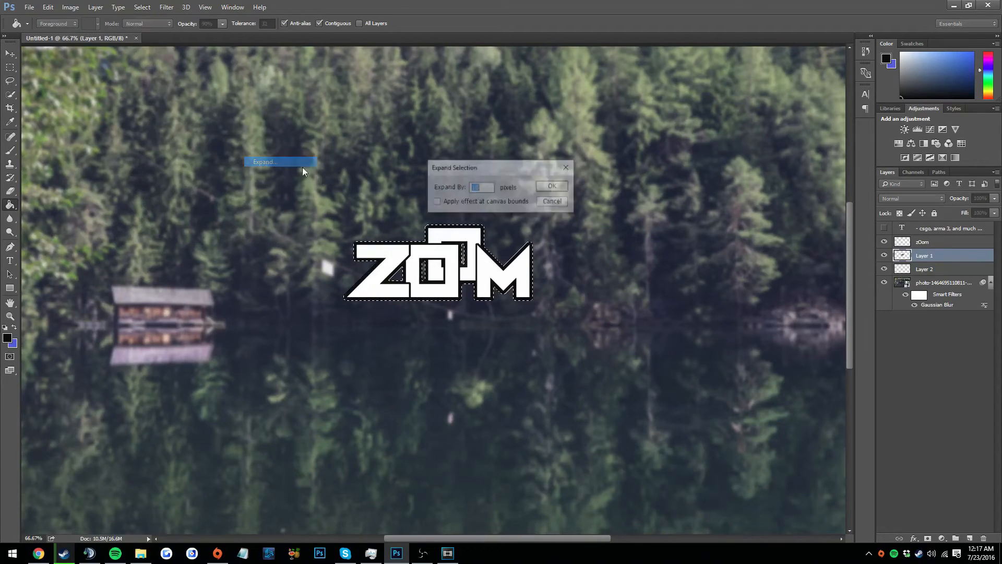
pyautogui.write('5')
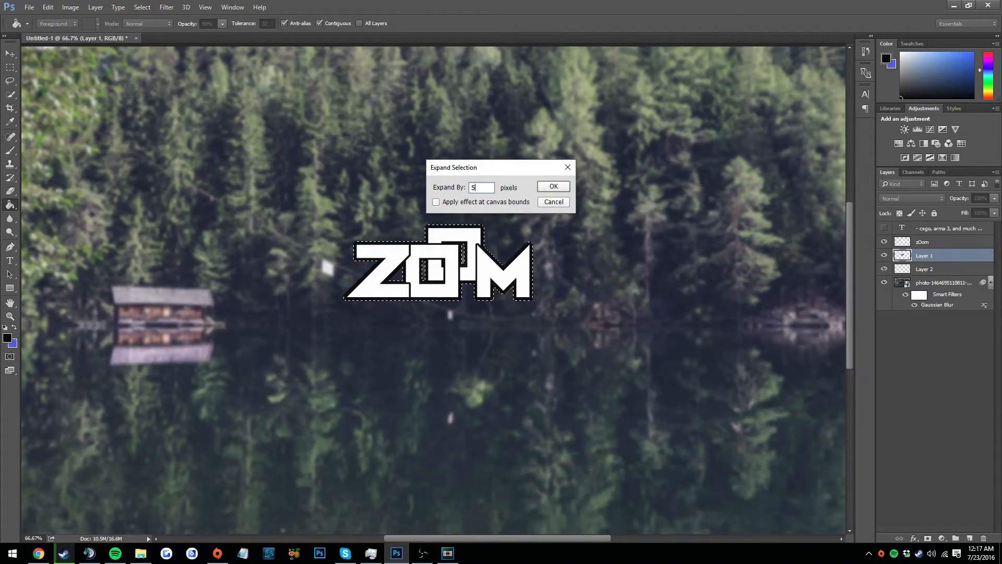
pyautogui.press('Return')
# Fill the expanded selection with blue on the lowest new layer, deselect, and show the logo, black outline and tagline layers
pyautogui.click(884, 255)
pyautogui.click(884, 241)
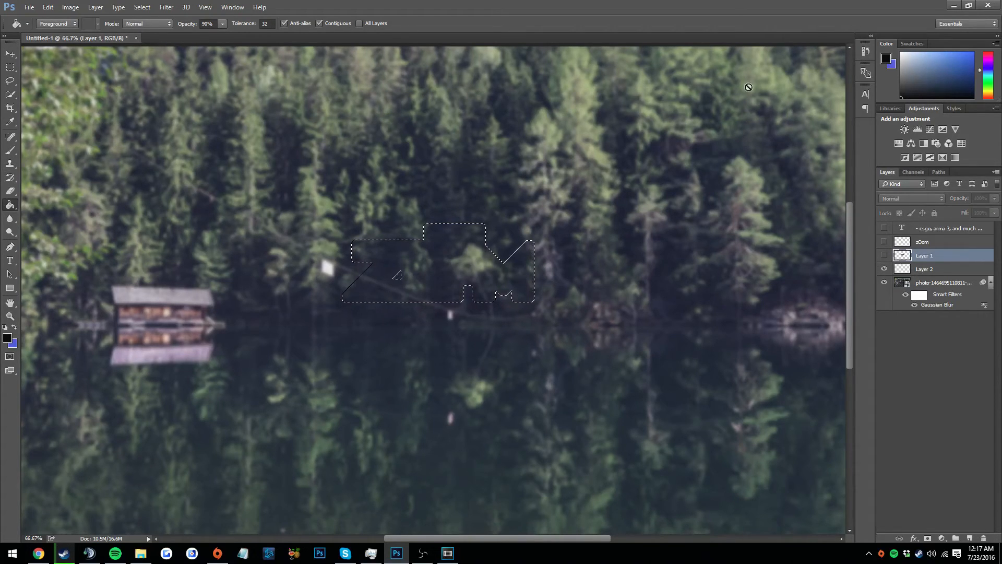
pyautogui.moveTo(949, 71); pyautogui.dragTo(956, 59)
pyautogui.click(911, 270)
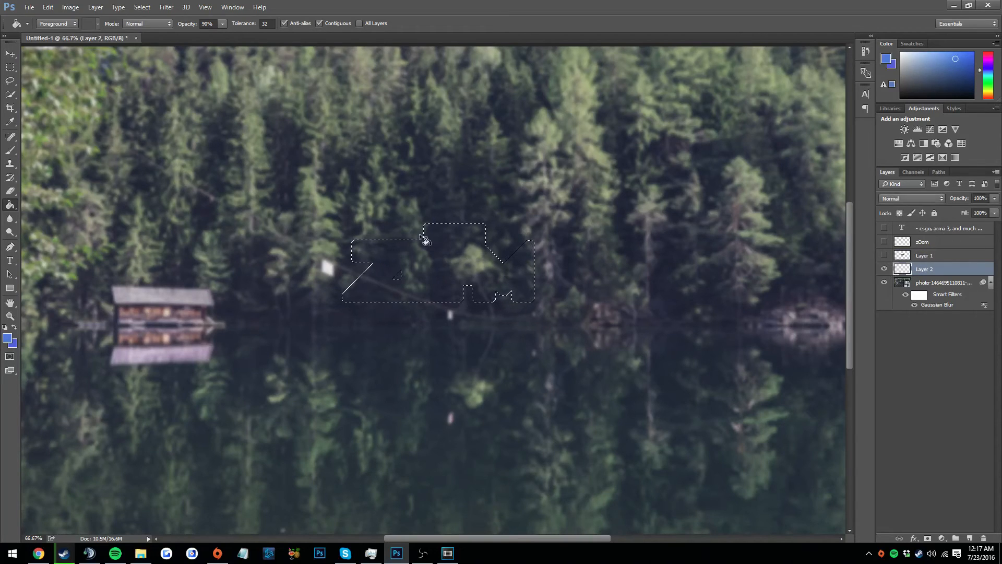
pyautogui.click(441, 267)
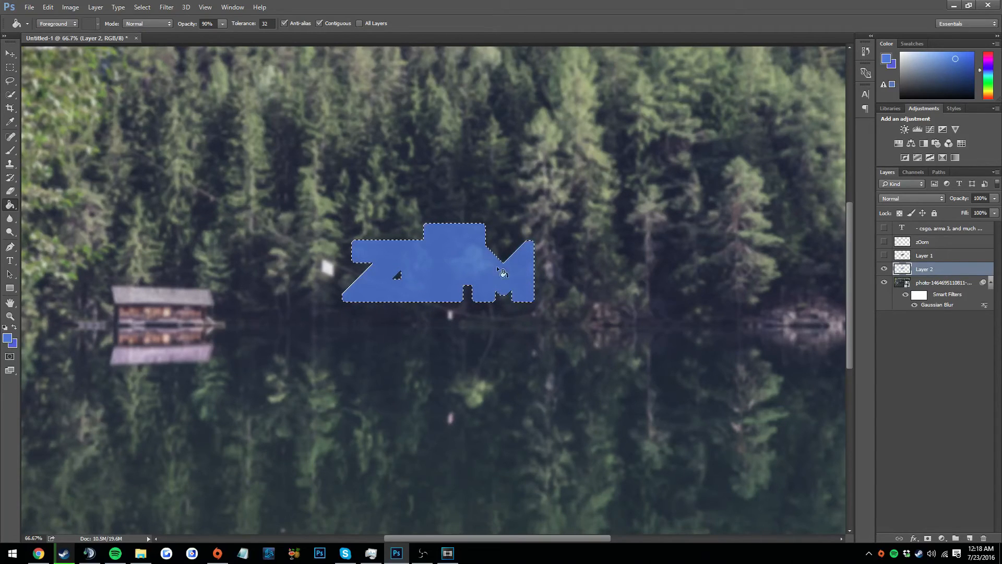
pyautogui.click(884, 255)
pyautogui.click(883, 242)
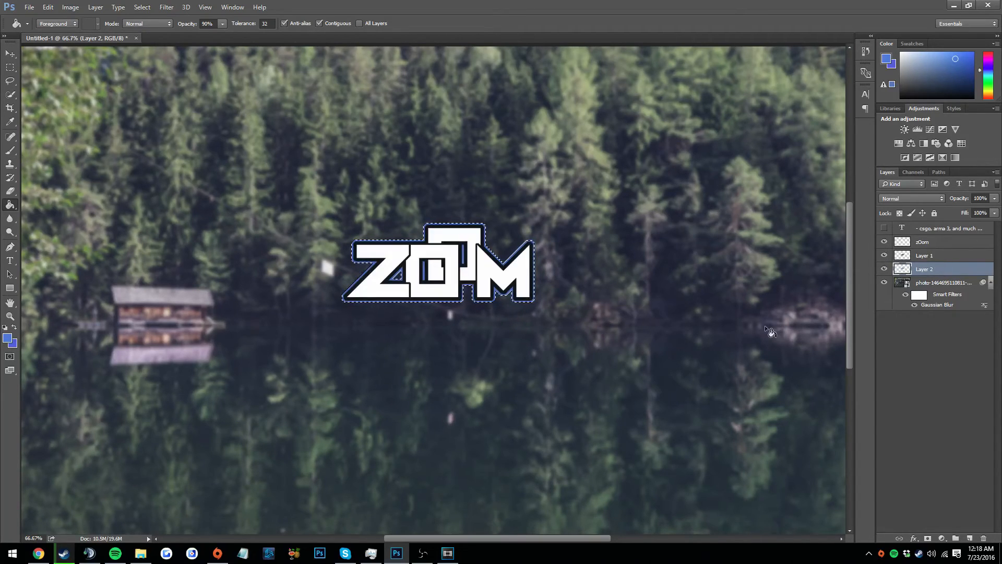
pyautogui.hotkey('ctrl', 'd')
pyautogui.click(885, 229)
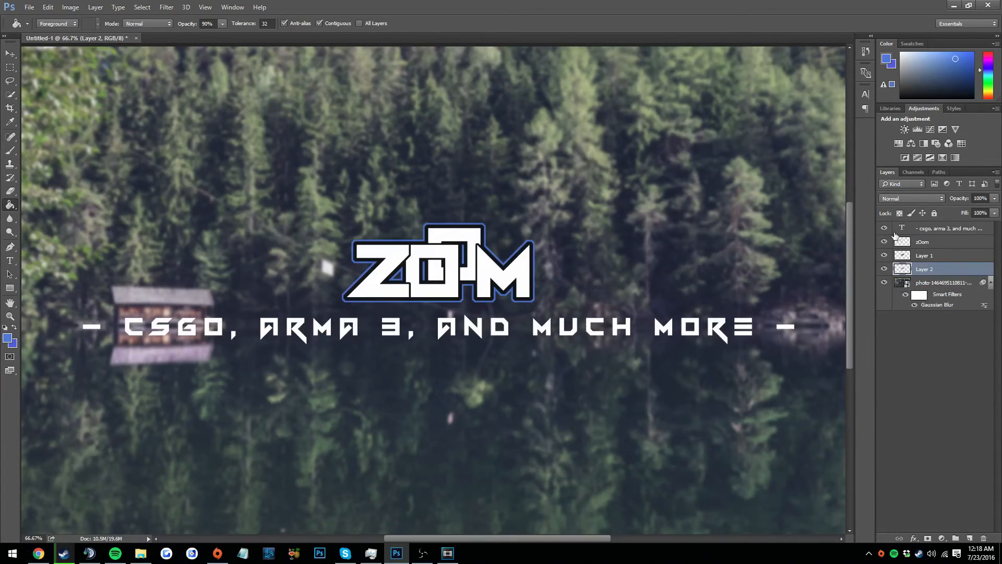
# Merge the zOom layer down into the black outline layer
pyautogui.click(921, 246)
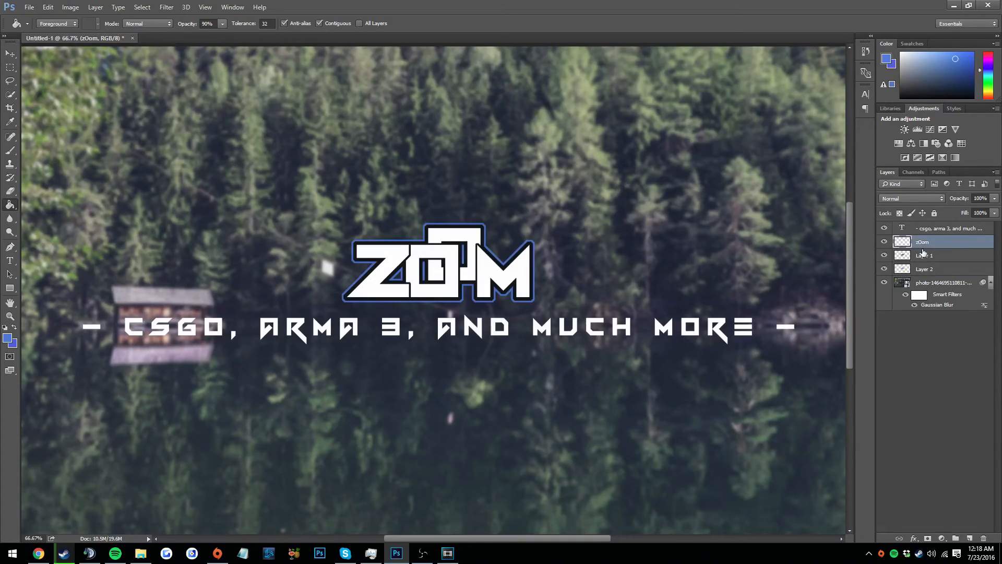
pyautogui.hotkey('ctrl', 'e')
pyautogui.click(927, 256)
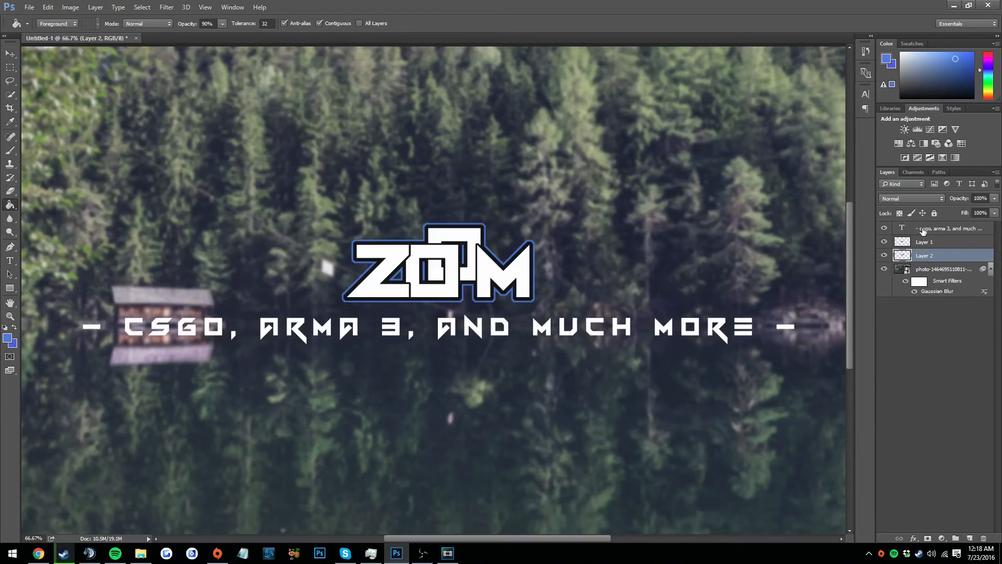
# Apply Drop Shadow and Outer Glow effects to the tagline's text layer
pyautogui.click(923, 231)
pyautogui.rightClick(947, 233)
pyautogui.click(730, 94)
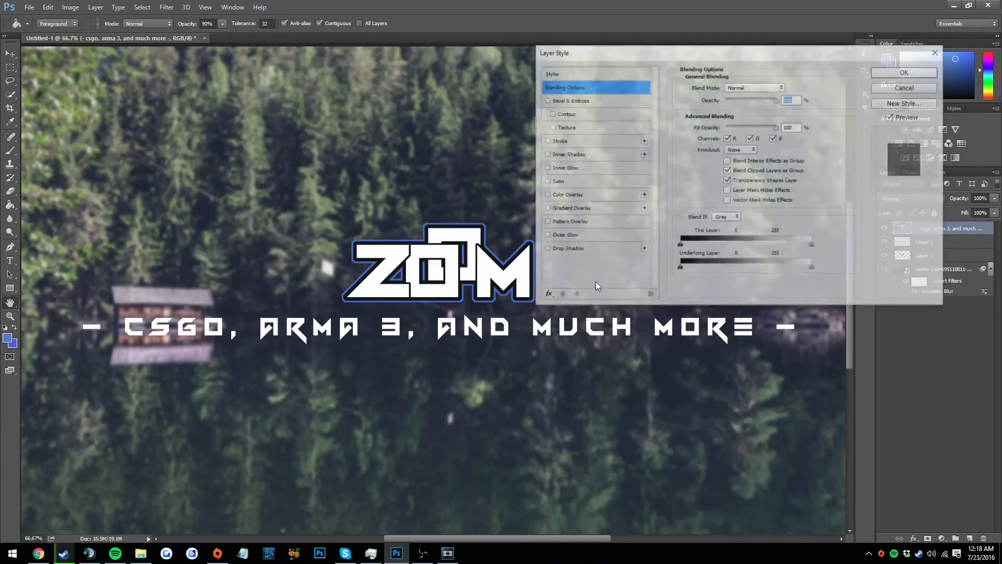
pyautogui.click(560, 249)
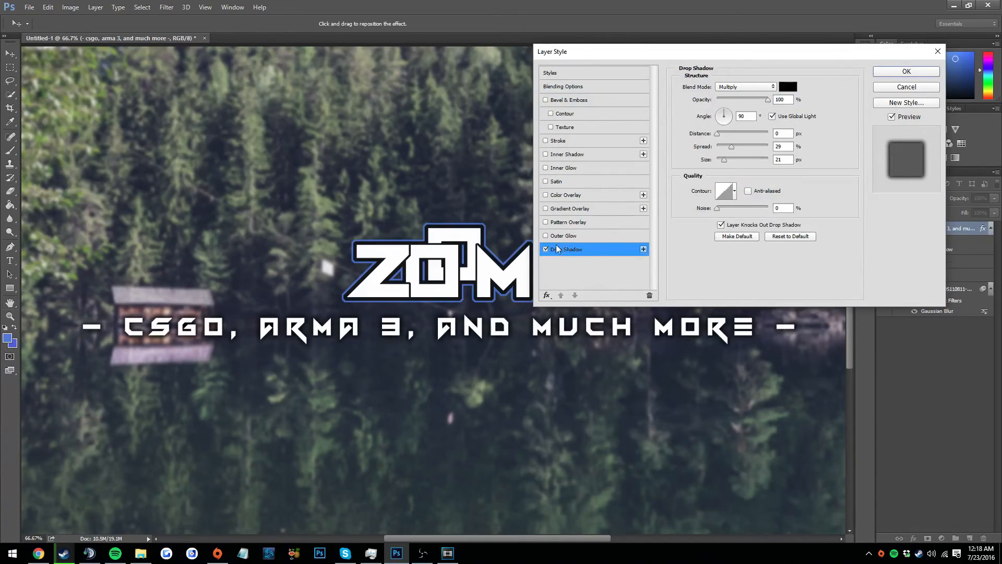
pyautogui.click(559, 235)
pyautogui.click(896, 71)
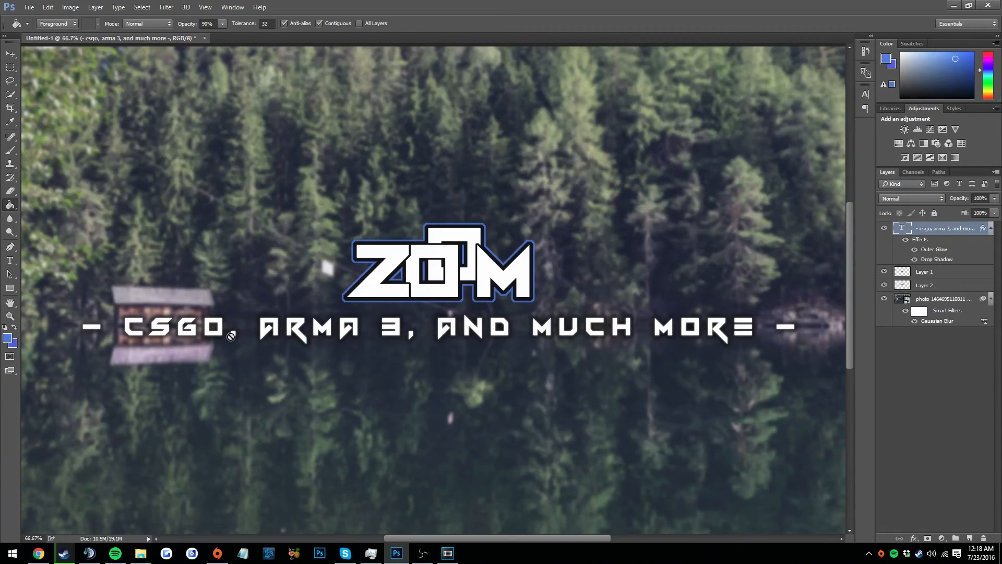